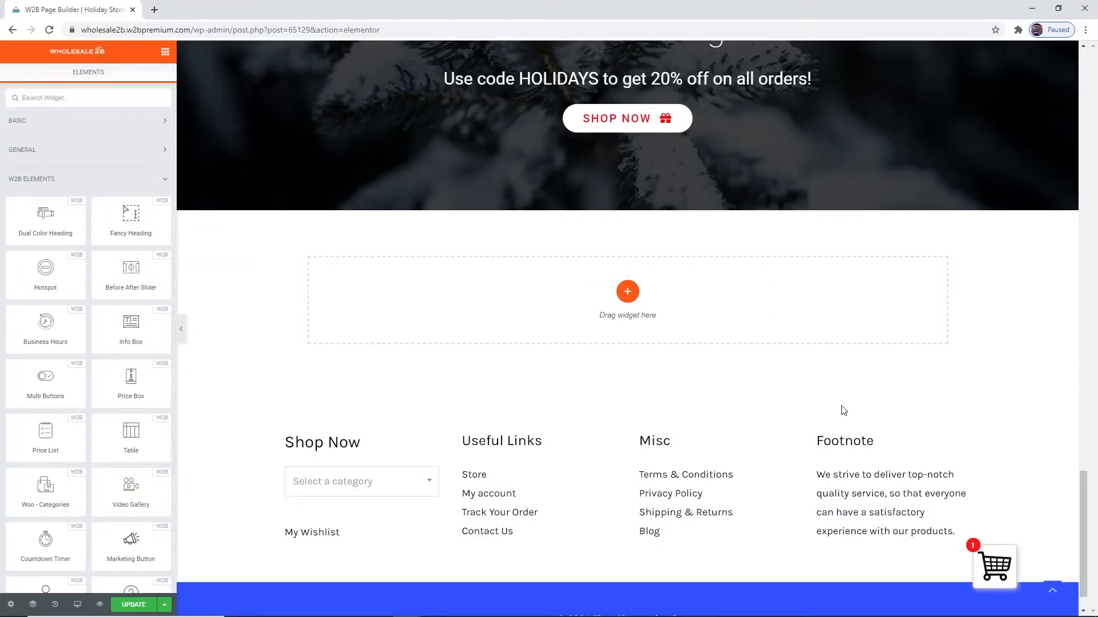
Insert a Business Hours widget into the empty section below the banner and add an extra day item.
drag(71, 336, 547, 320)
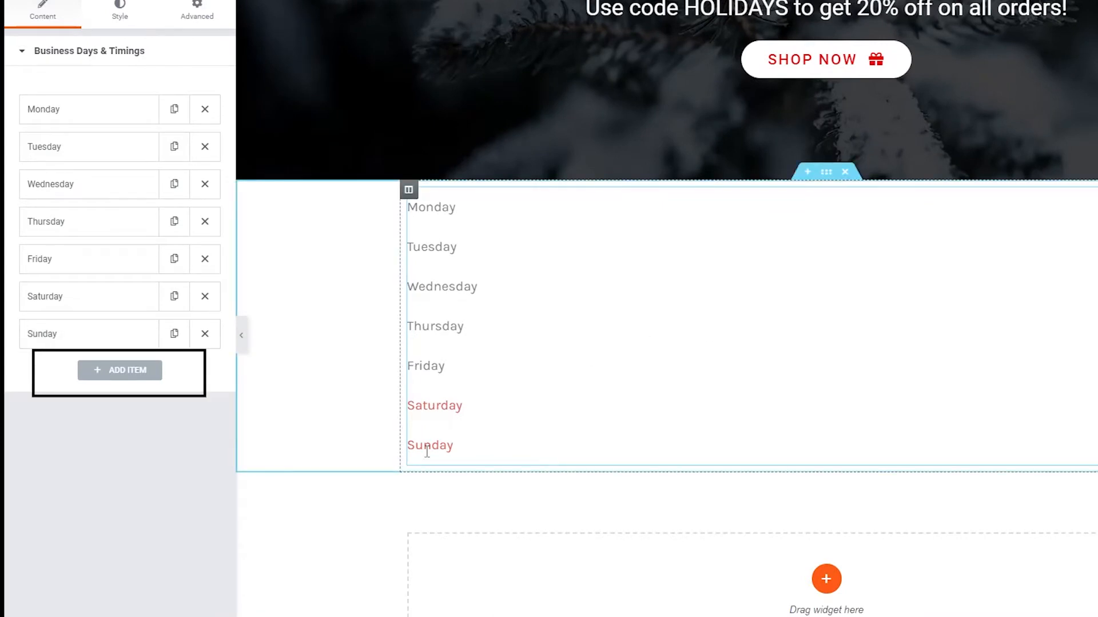
click(147, 388)
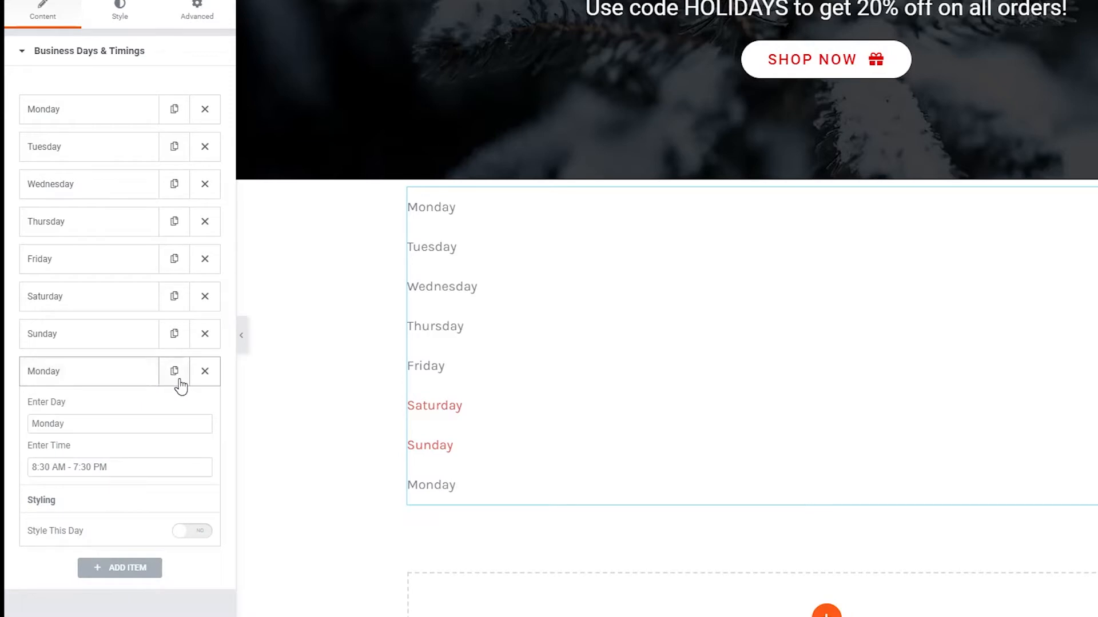
Switch the custom day styling for Sunday off and back on.
click(109, 343)
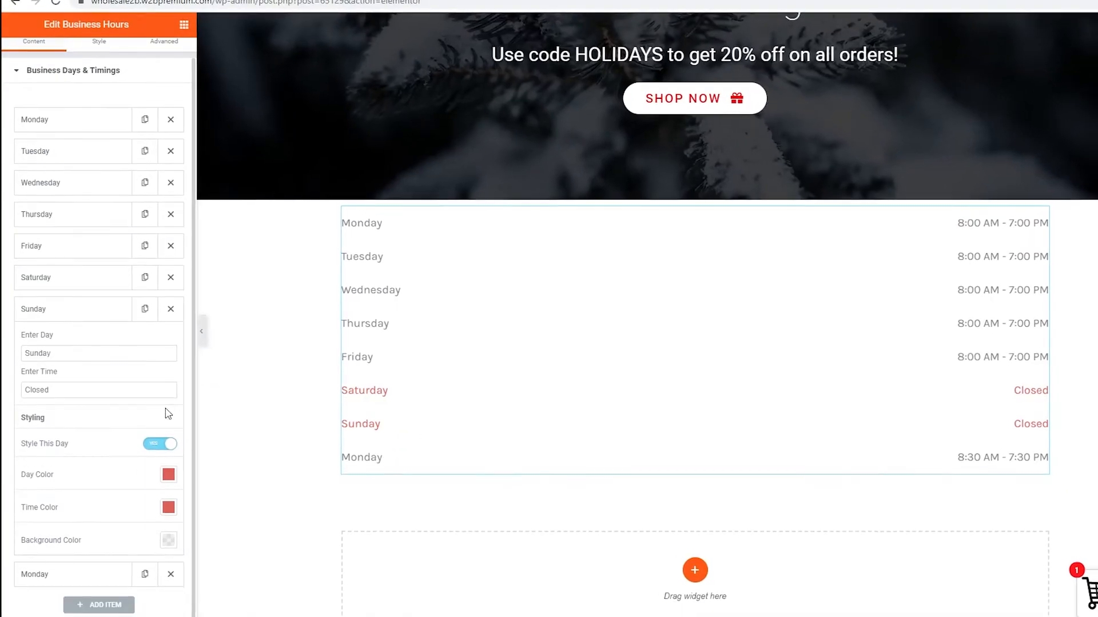
click(161, 444)
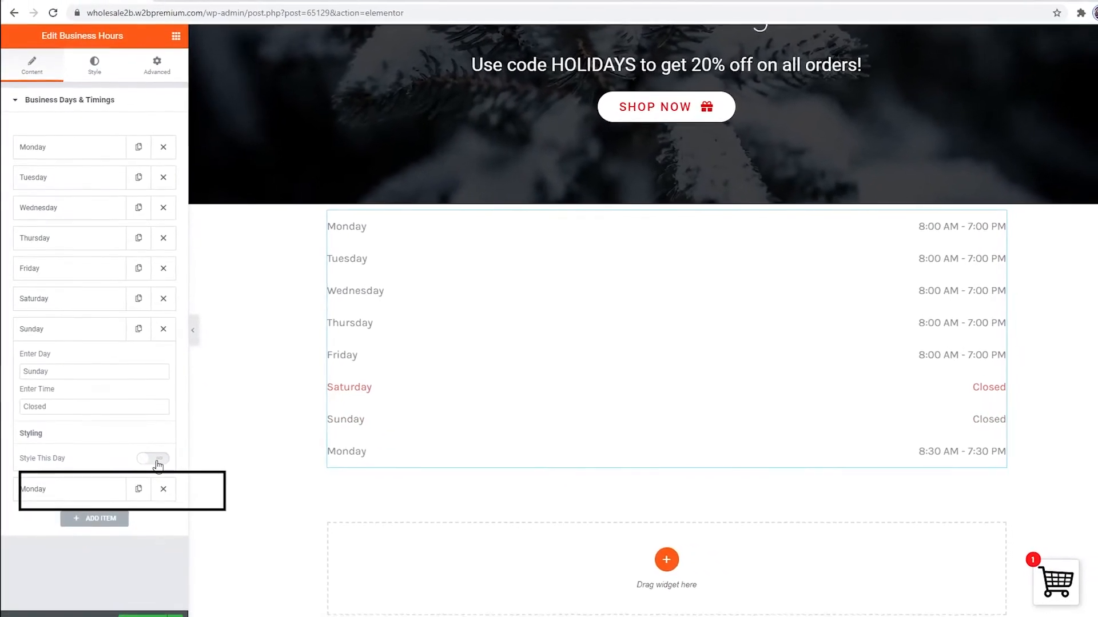
click(155, 459)
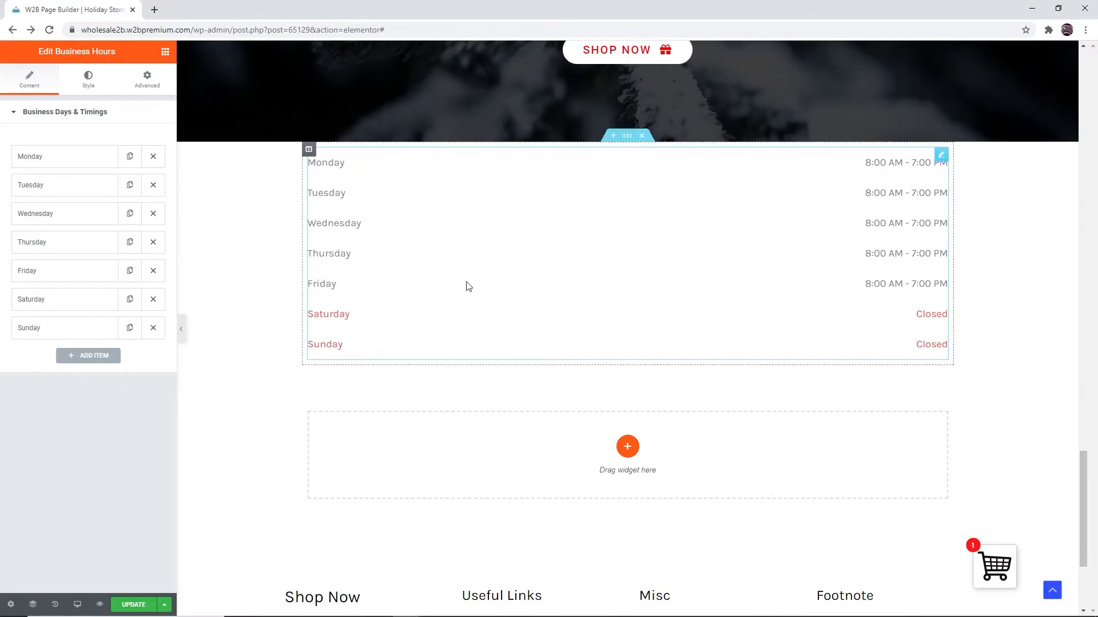
Try the row divider in the Business Hours style settings, turning it on and back off.
click(91, 89)
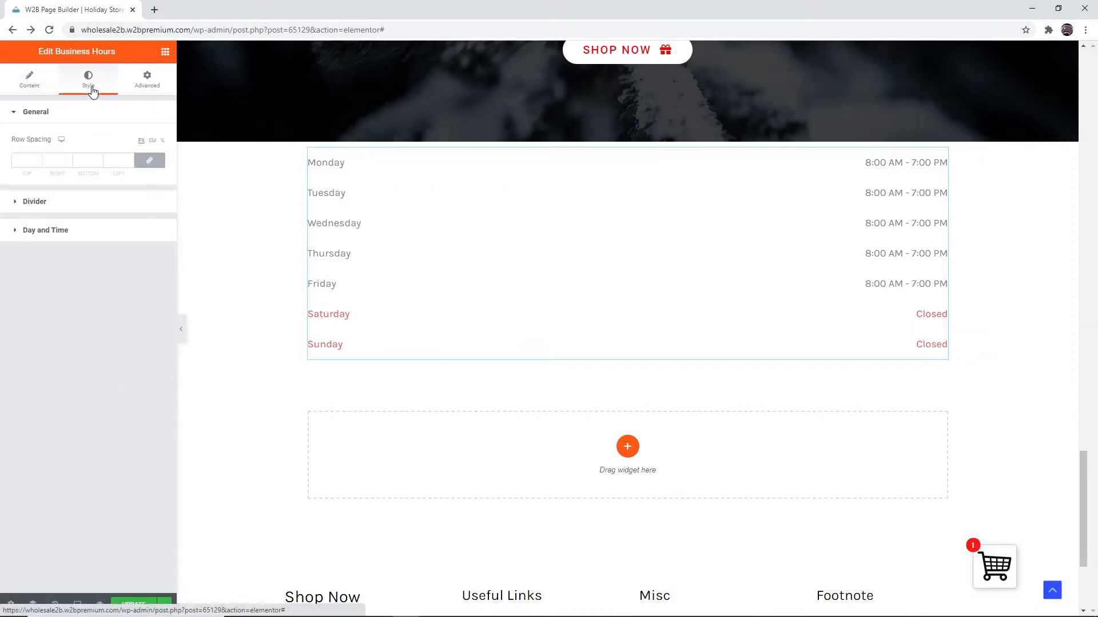
click(154, 91)
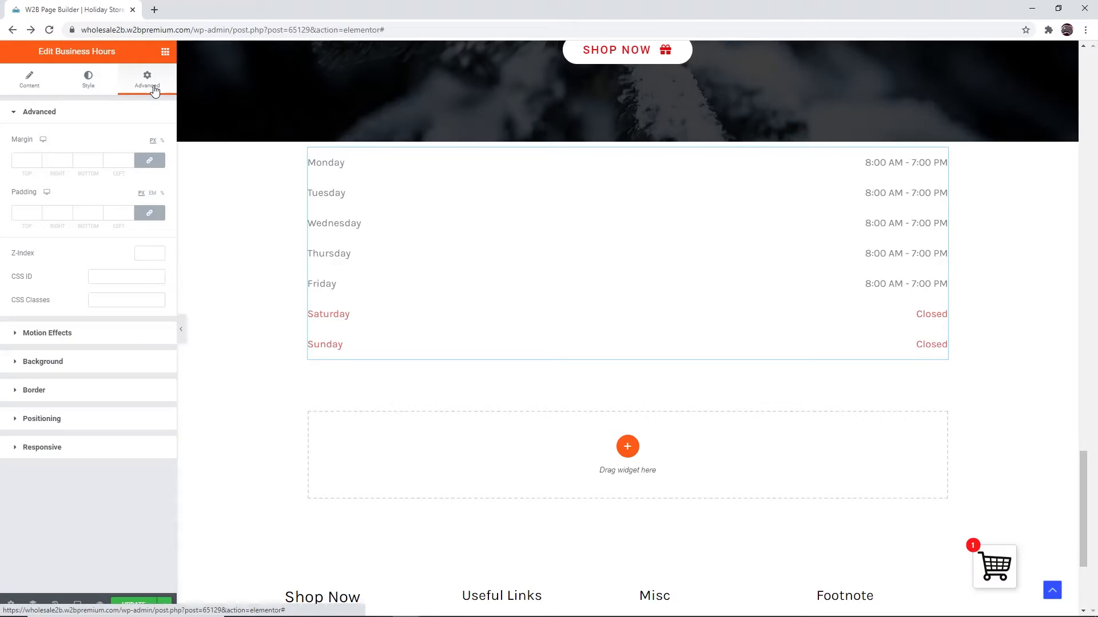
click(90, 83)
click(114, 204)
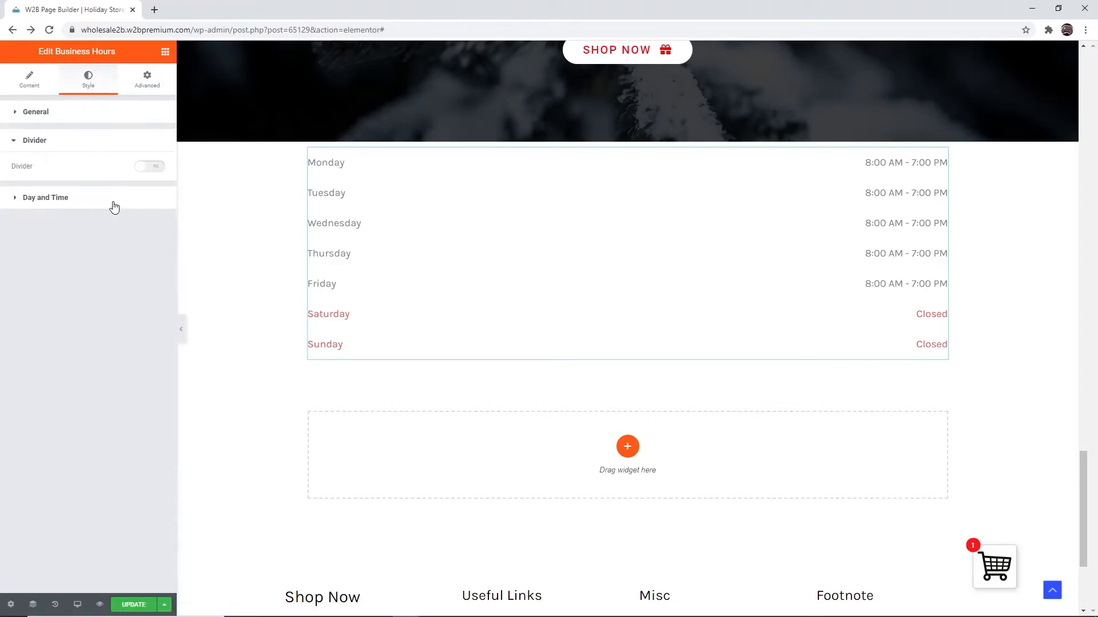
click(150, 166)
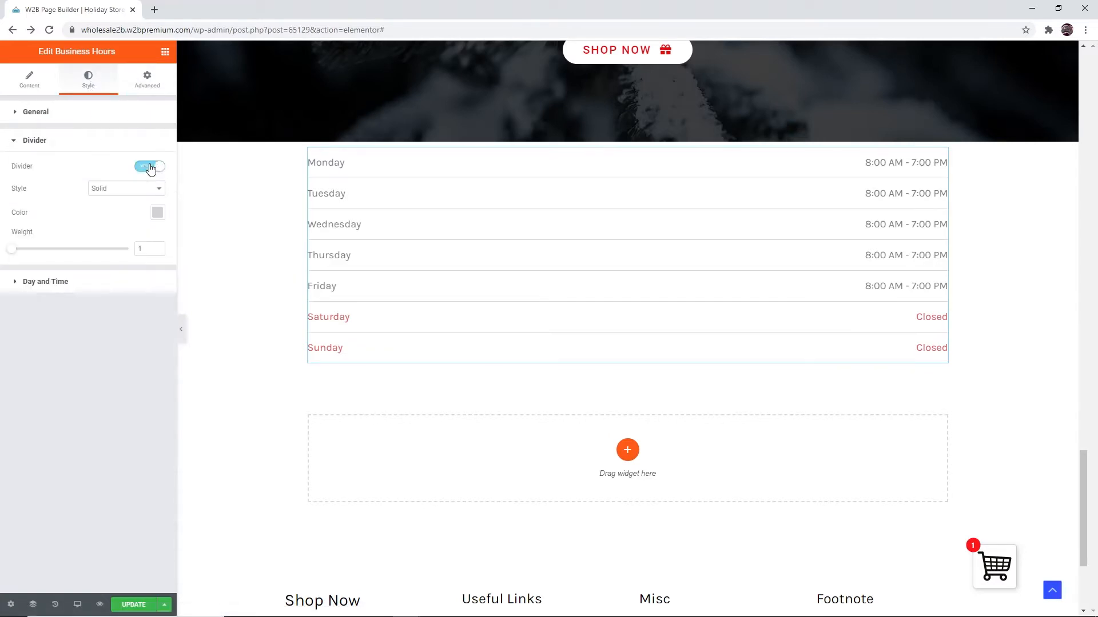
click(150, 167)
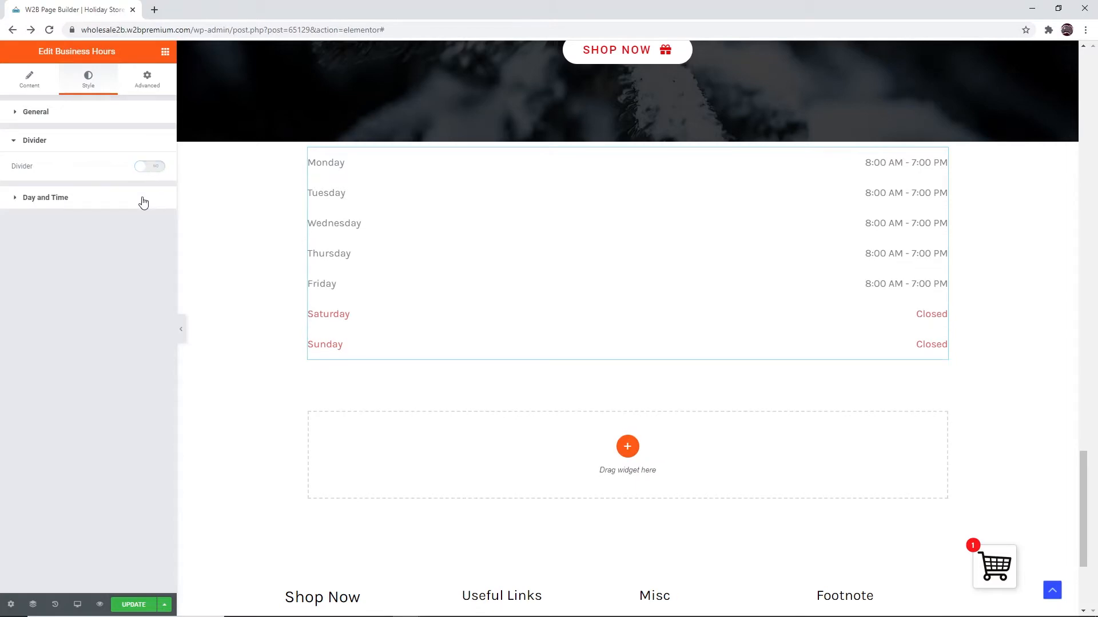
Set the Business Hours day alignment to Left and the time alignment to Right.
click(143, 199)
click(143, 200)
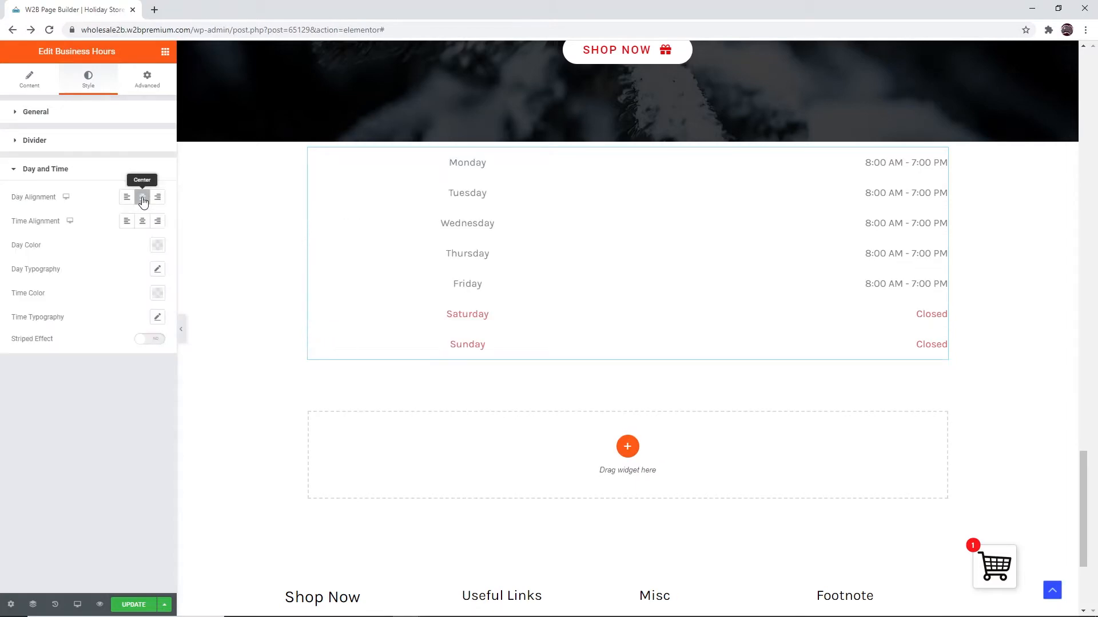
click(127, 199)
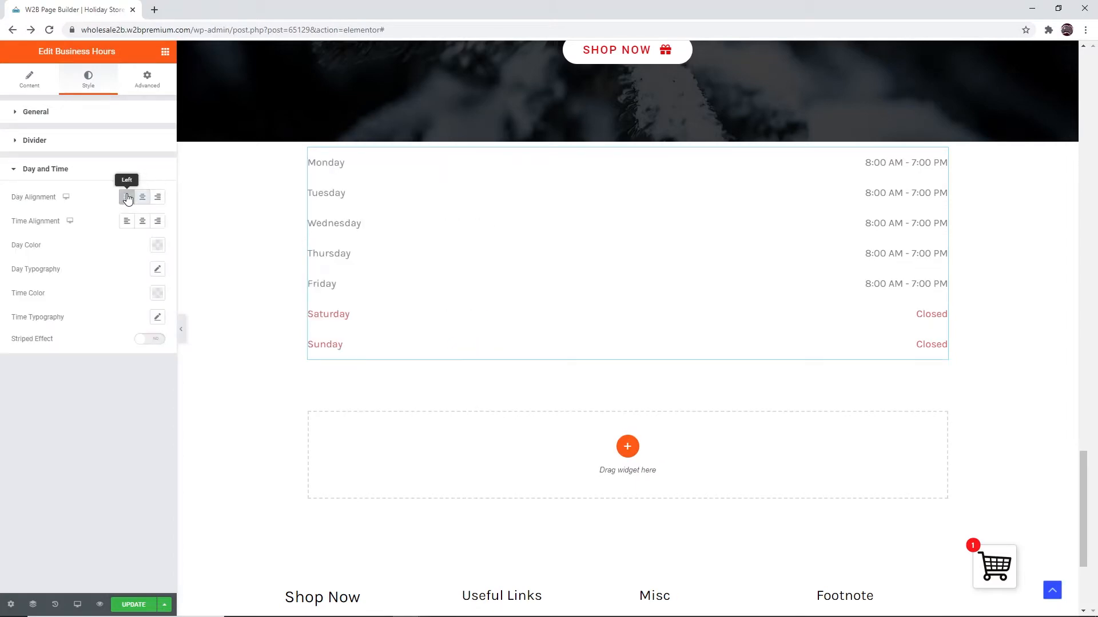
click(142, 222)
click(128, 223)
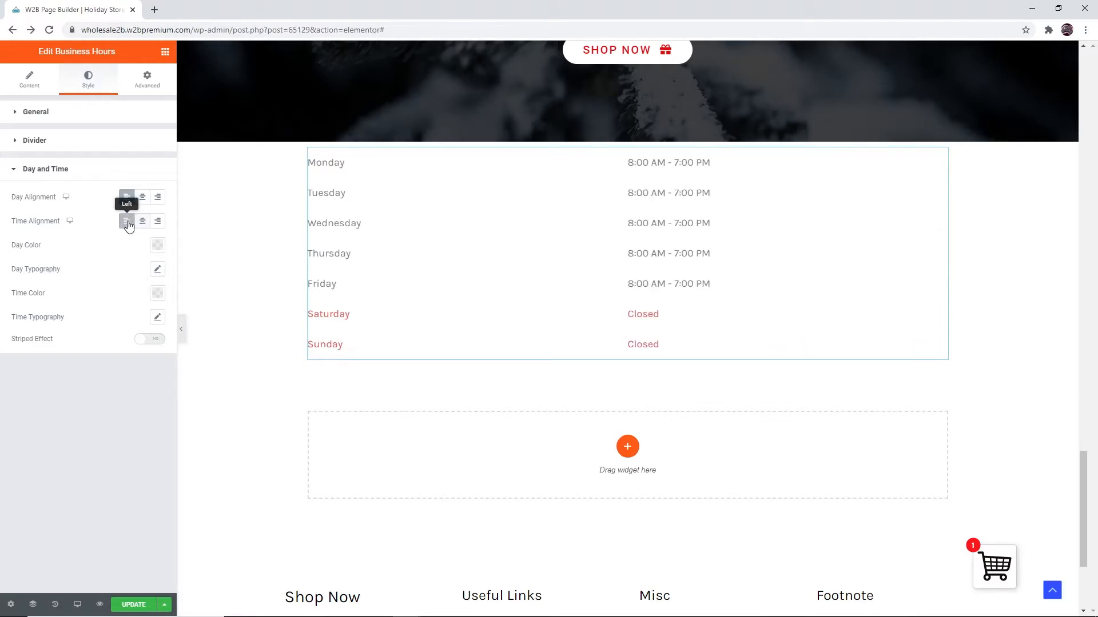
click(158, 224)
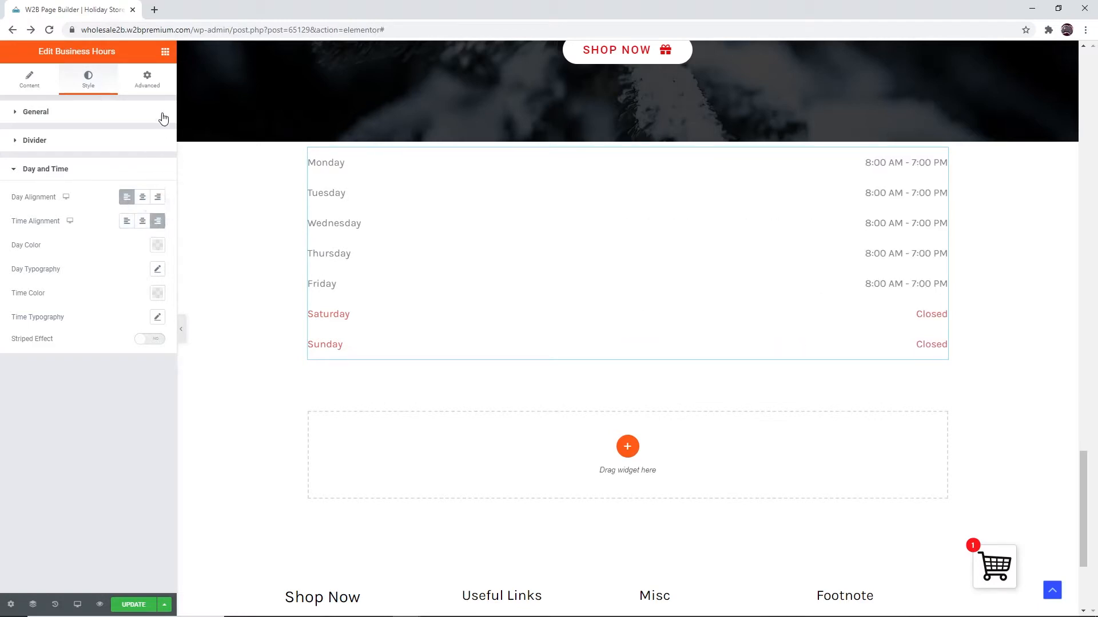
Apply the Fade In entrance animation to the Business Hours widget.
click(155, 83)
click(115, 335)
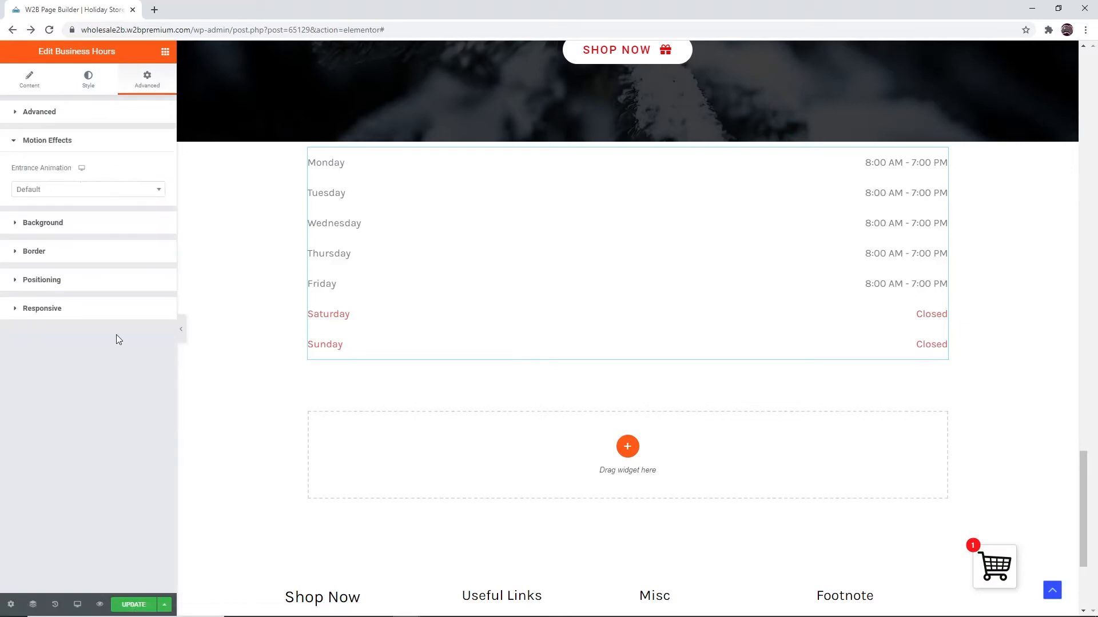
click(83, 190)
click(86, 253)
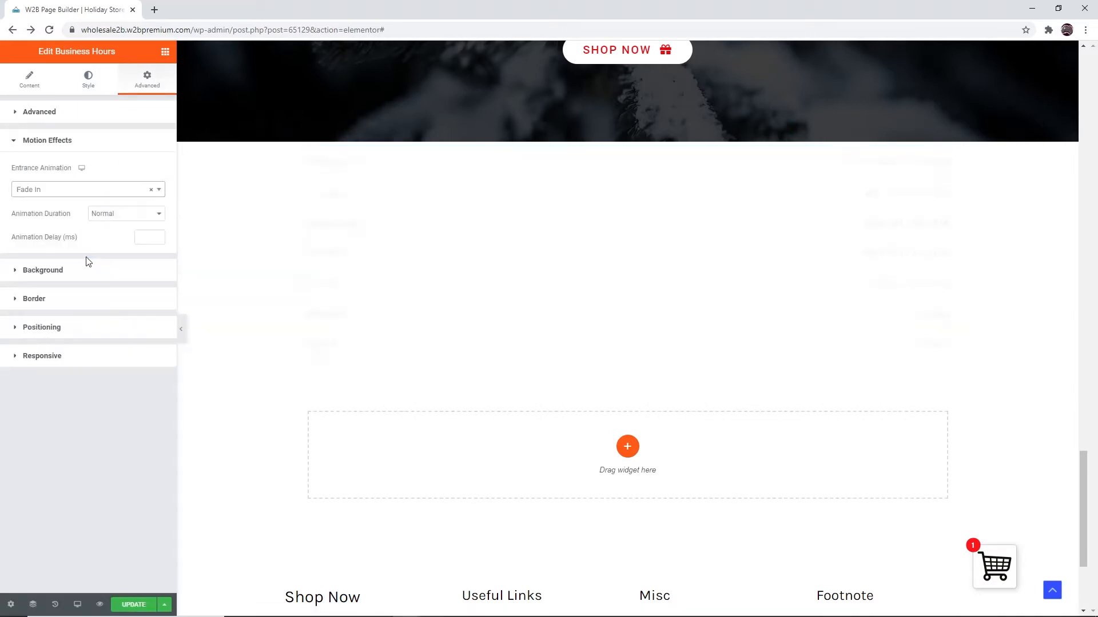
Give the Business Hours widget a Double border and increase its linked width on all sides.
click(87, 280)
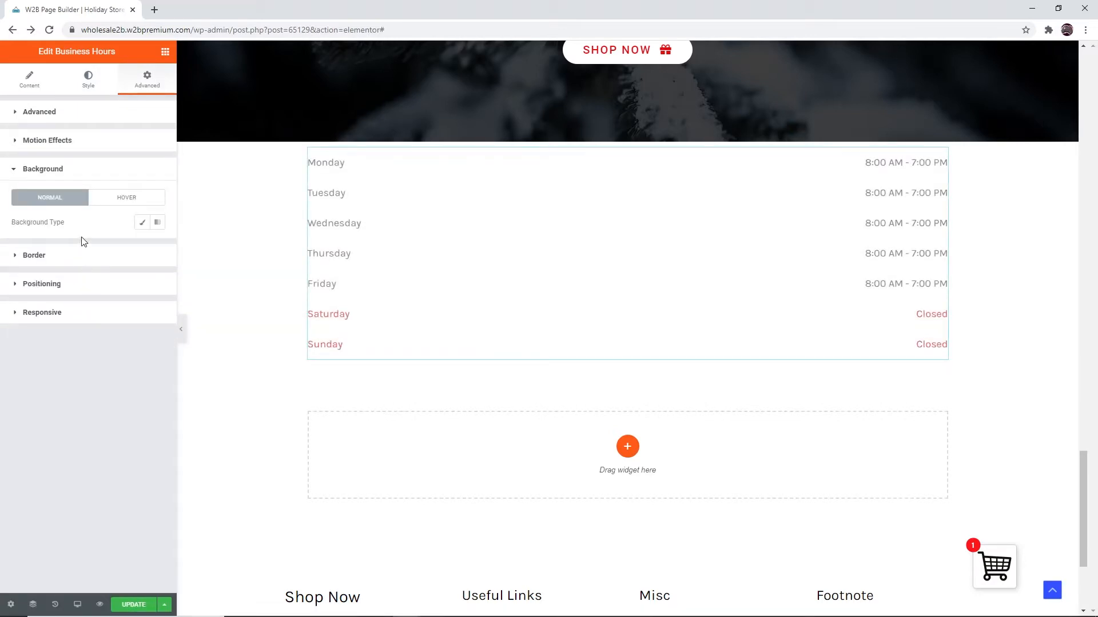
click(117, 255)
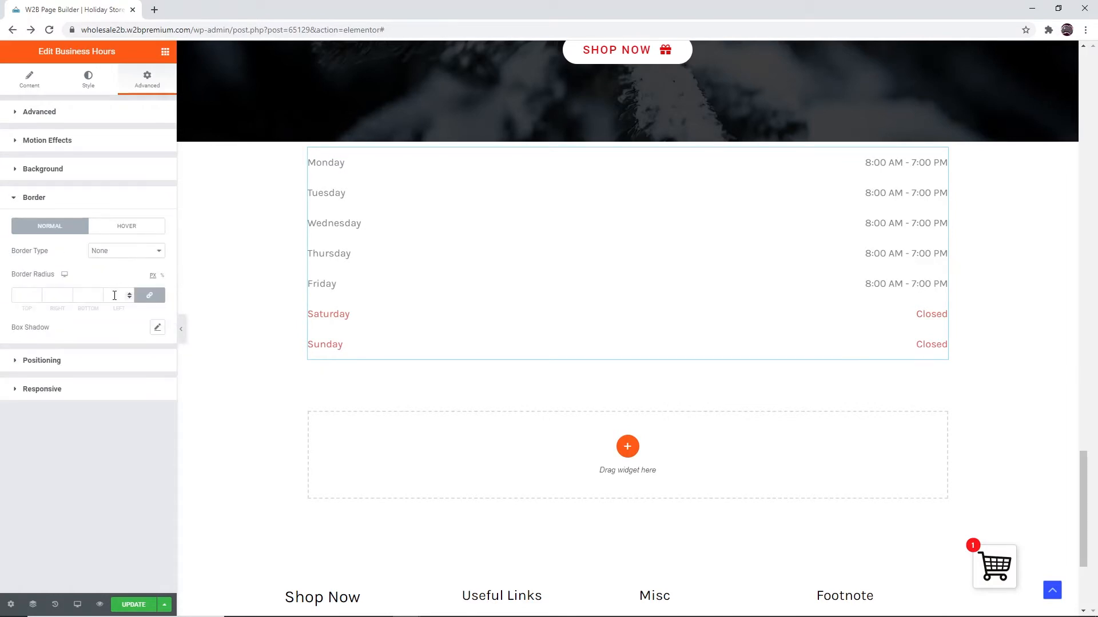
click(126, 245)
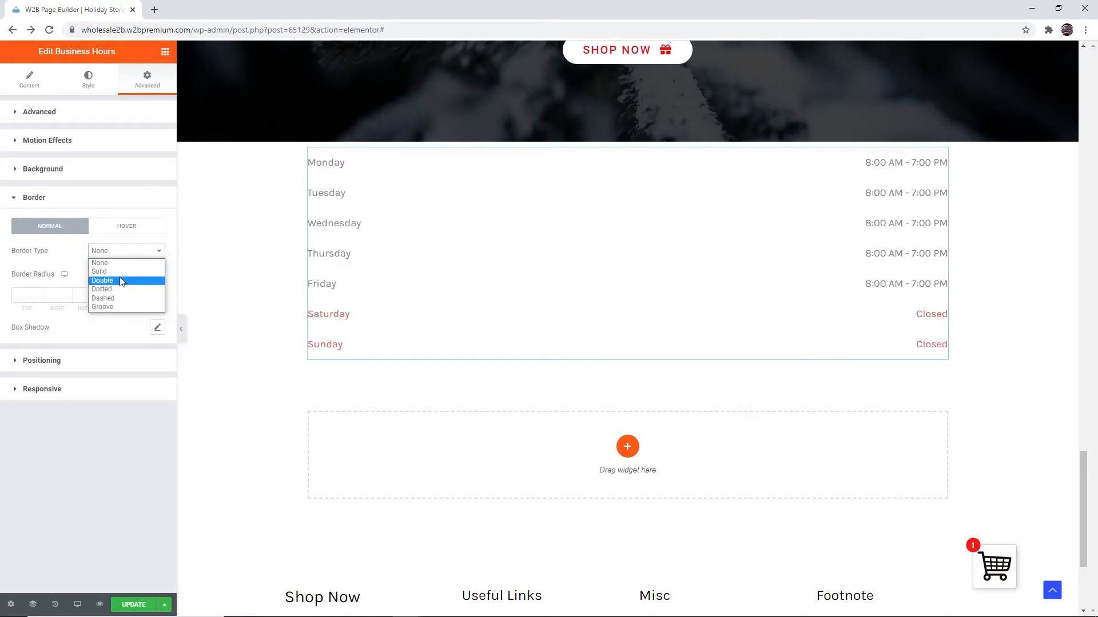
click(120, 280)
click(68, 293)
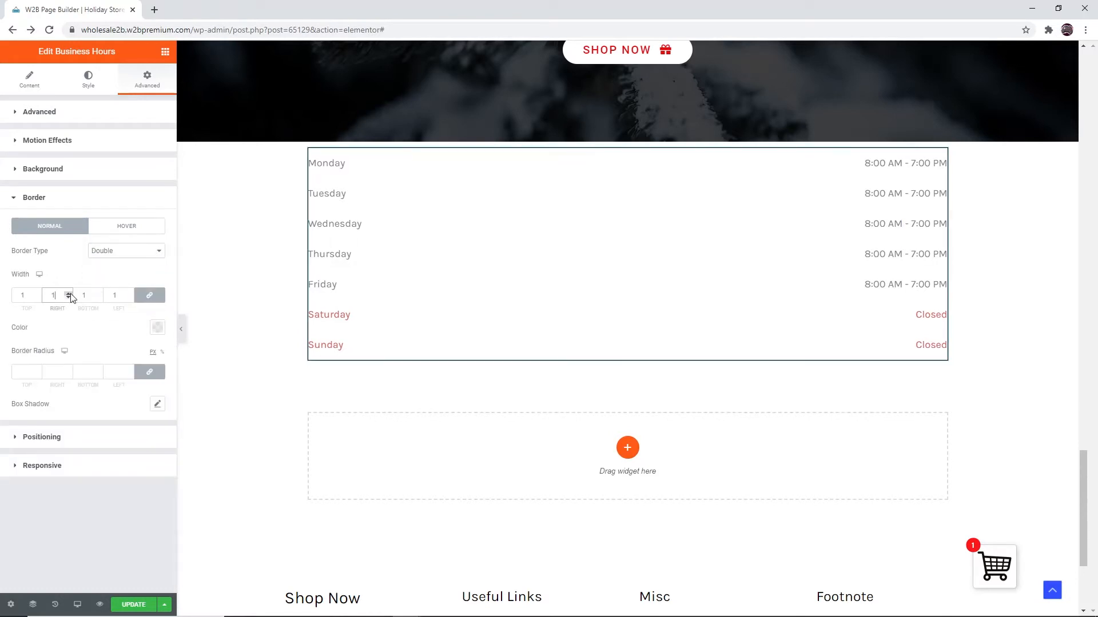
click(69, 294)
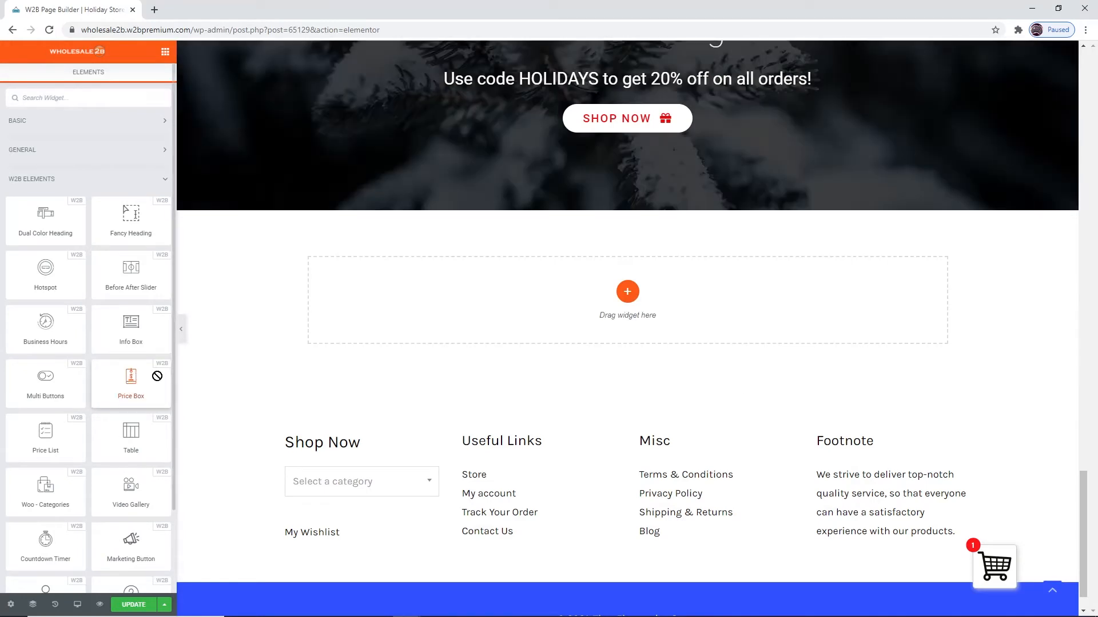
Insert a Price Box widget below the banner and review its Heading, Pricing, Content, Call To Action and Ribbon content settings.
drag(155, 375, 513, 304)
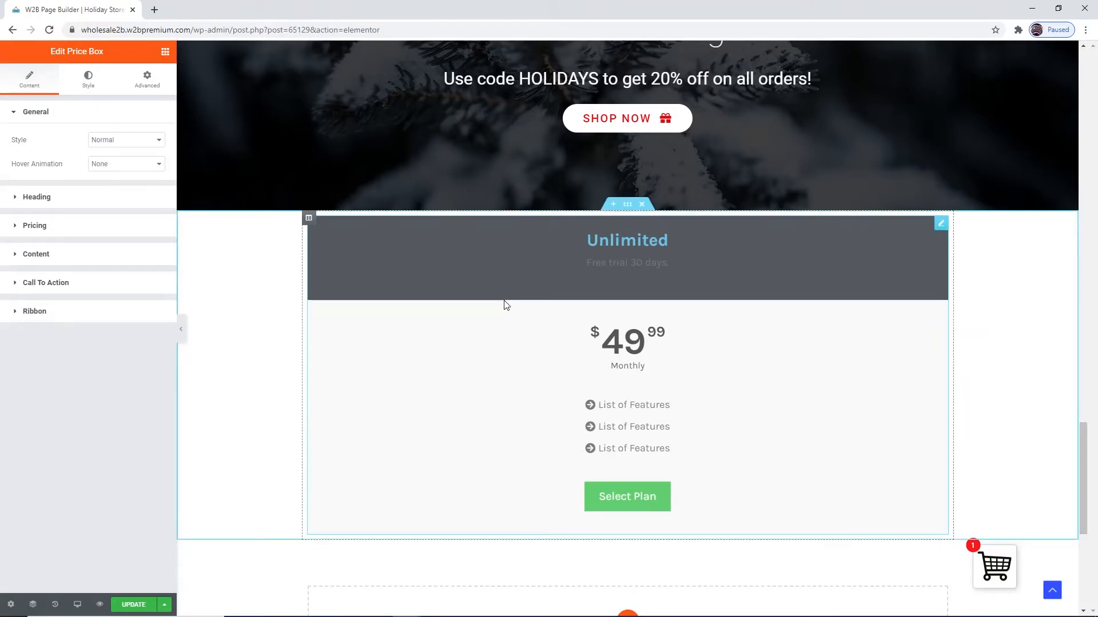
click(119, 201)
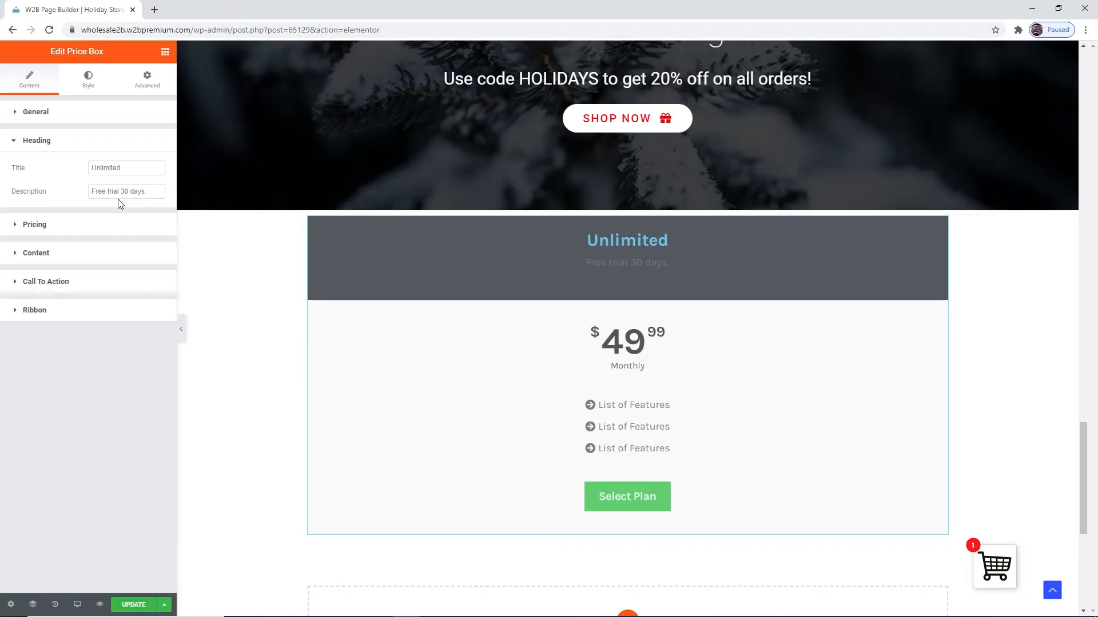
click(120, 224)
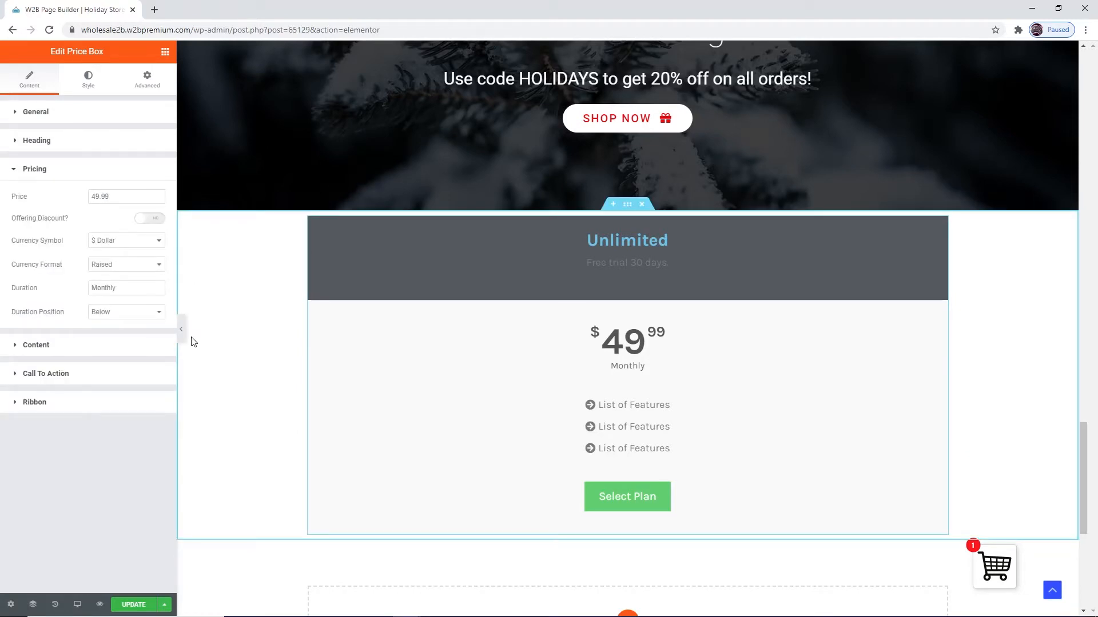
click(145, 350)
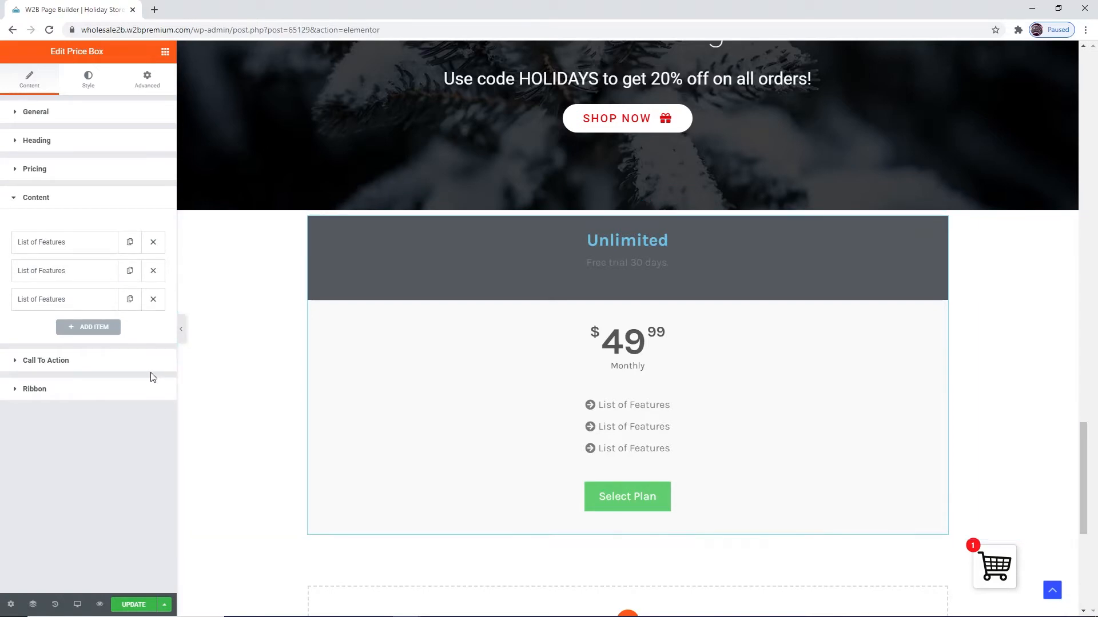
click(147, 365)
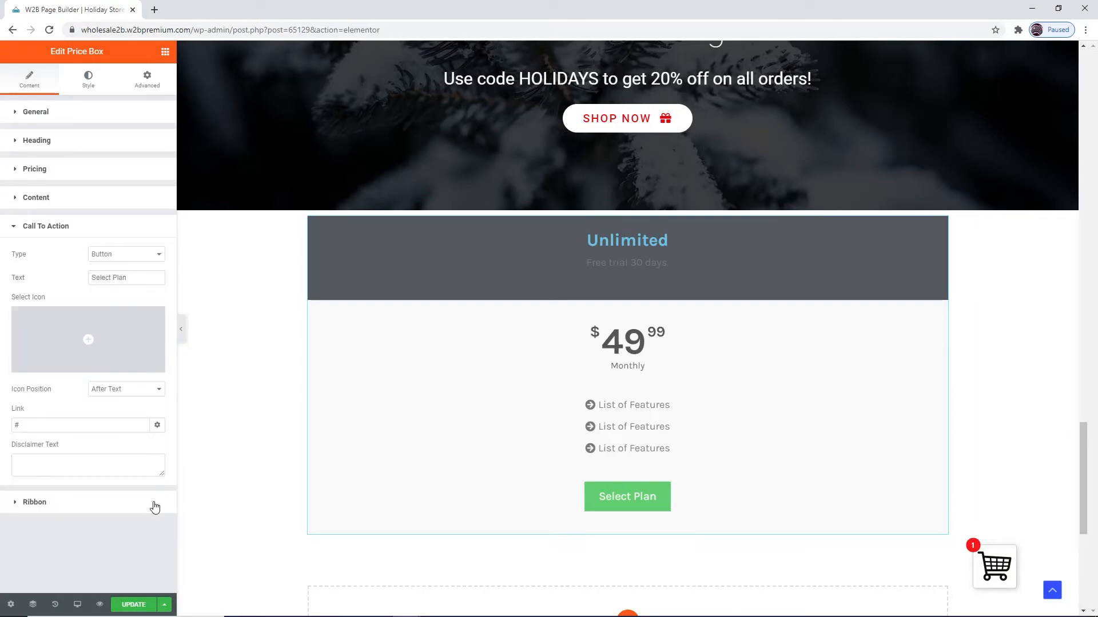
click(152, 504)
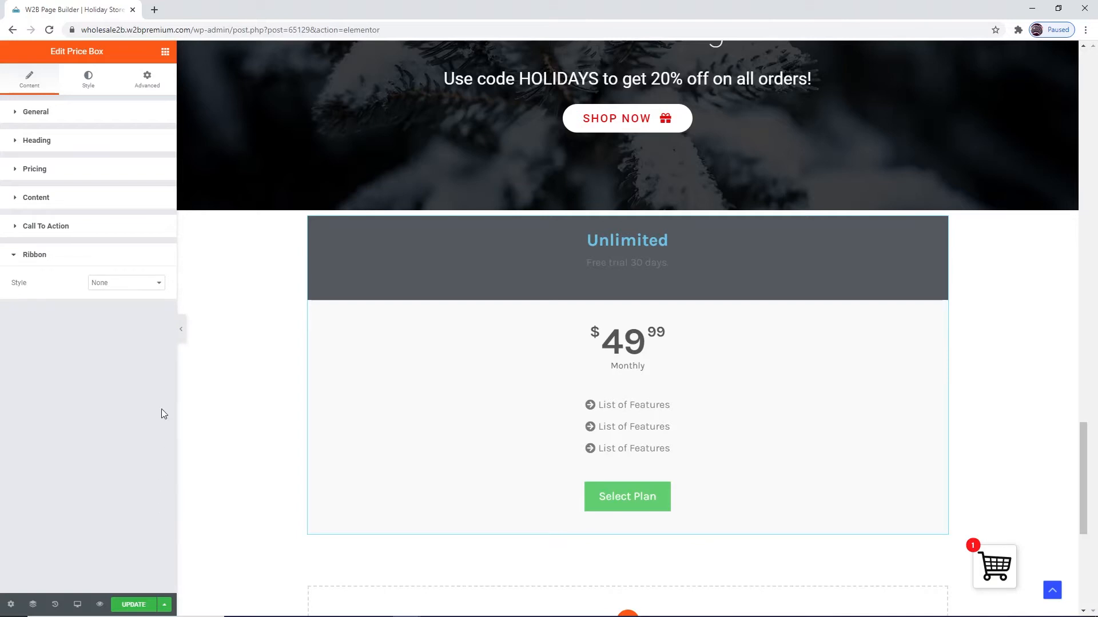
Set the size of the fractional part of the Price Box's price to 16.
click(90, 80)
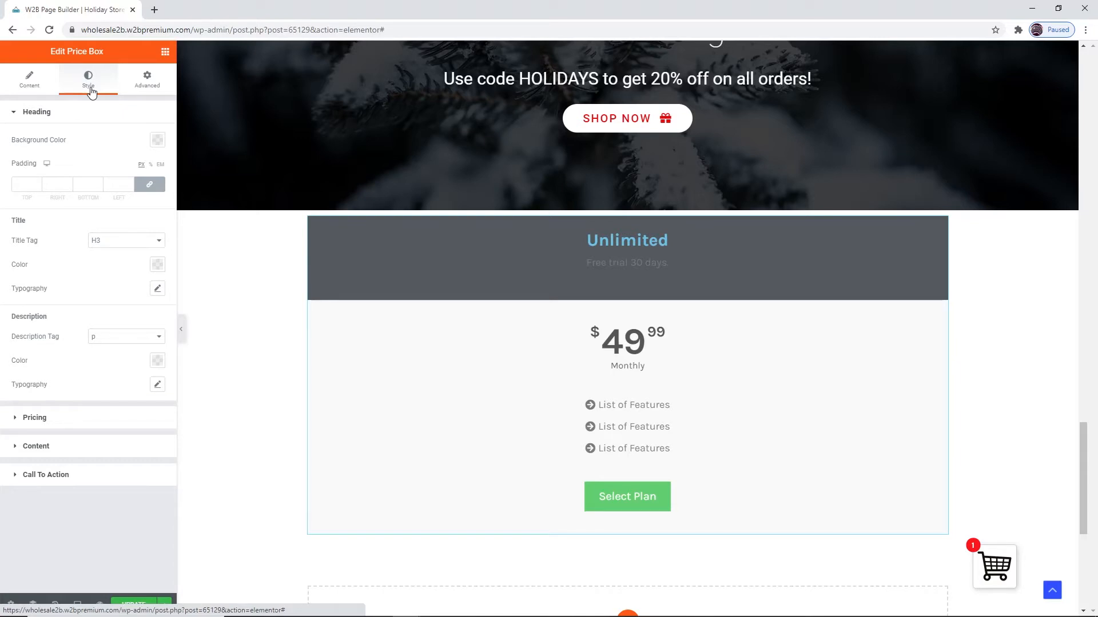
click(86, 422)
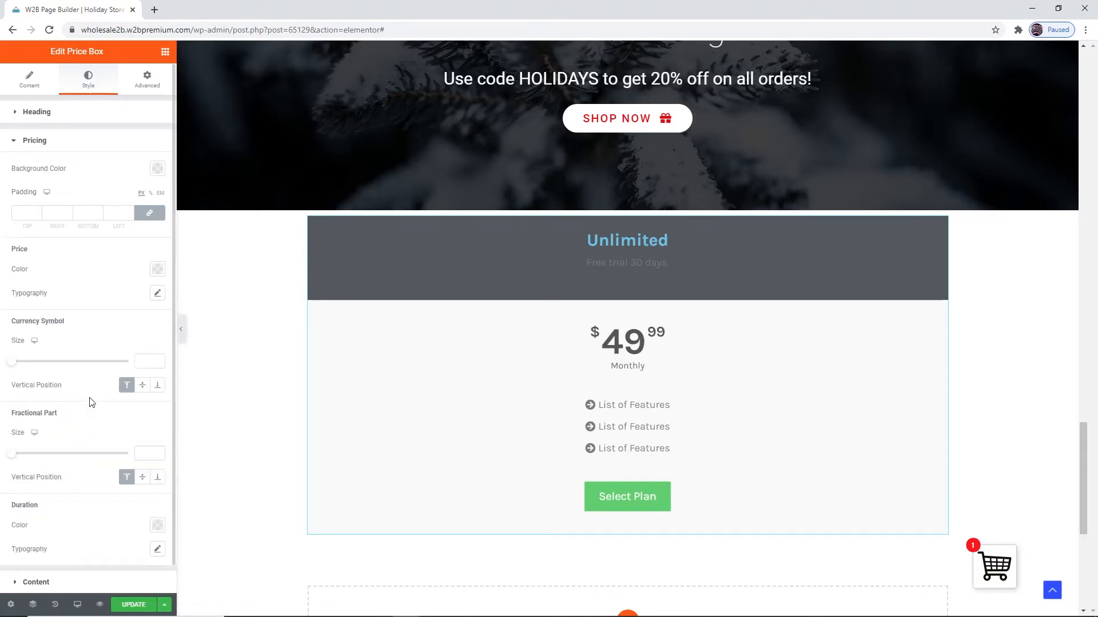
scroll(89, 402, down, 1)
mouse_move(12, 424)
mouse_down()
mouse_move(114, 428)
mouse_move(29, 426)
mouse_up()
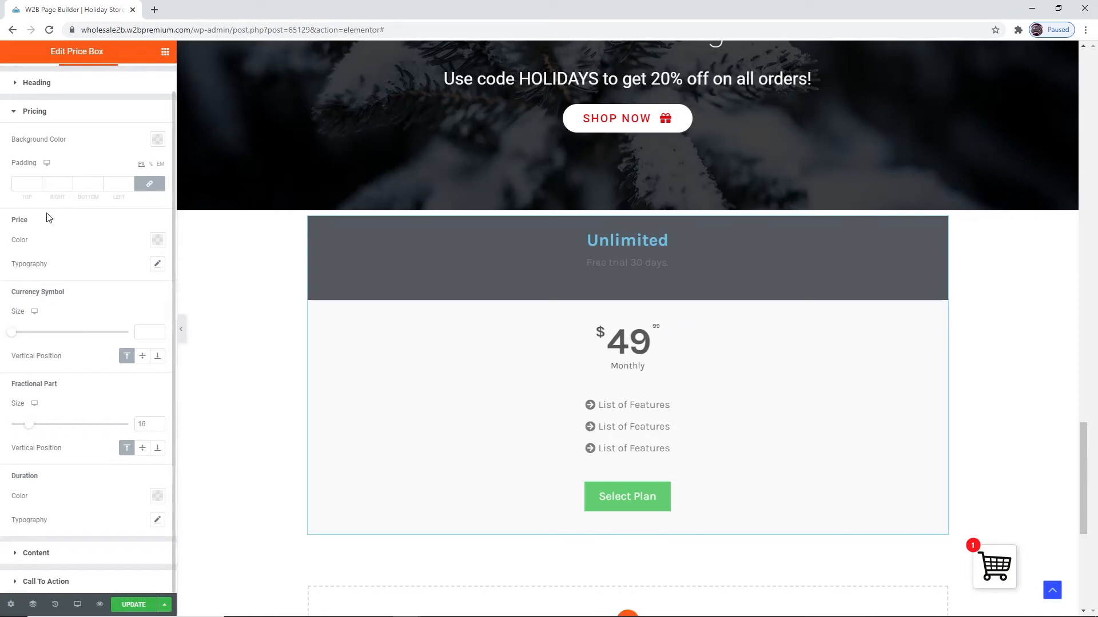
scroll(79, 103, up, 1)
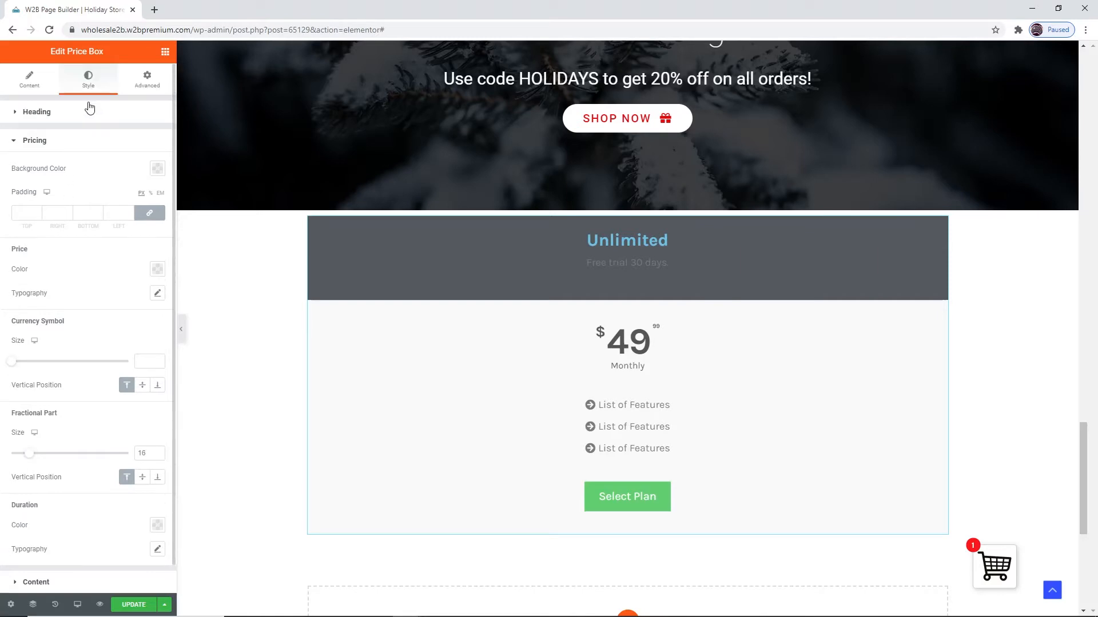
Set the Price Box feature list's icon spacing to 8 and its text color to #C23232.
click(67, 145)
click(91, 171)
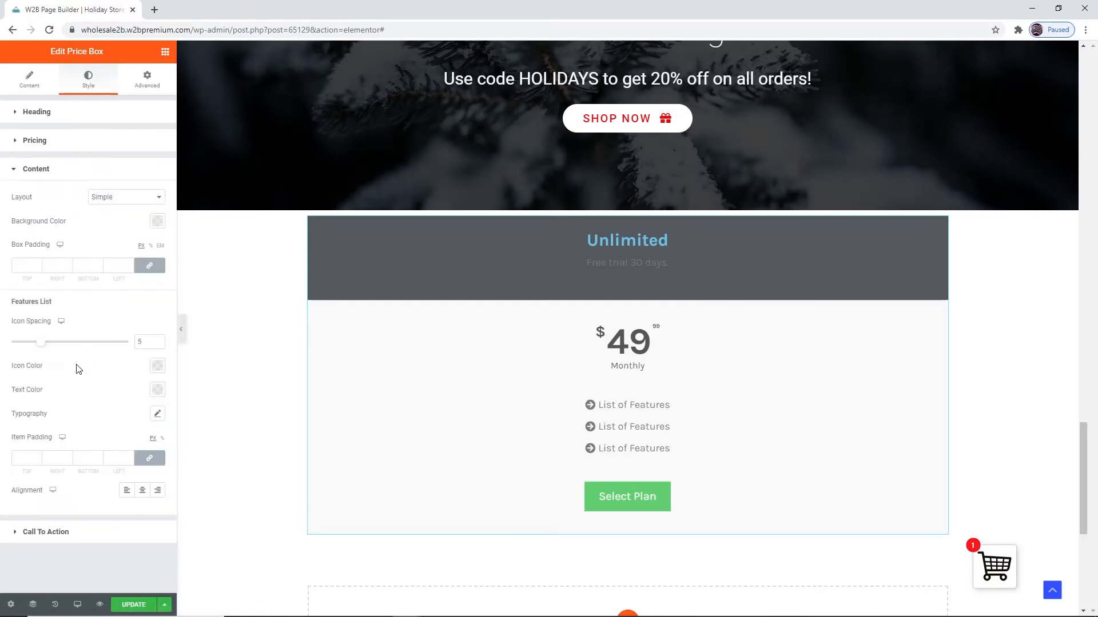
drag(40, 343, 59, 359)
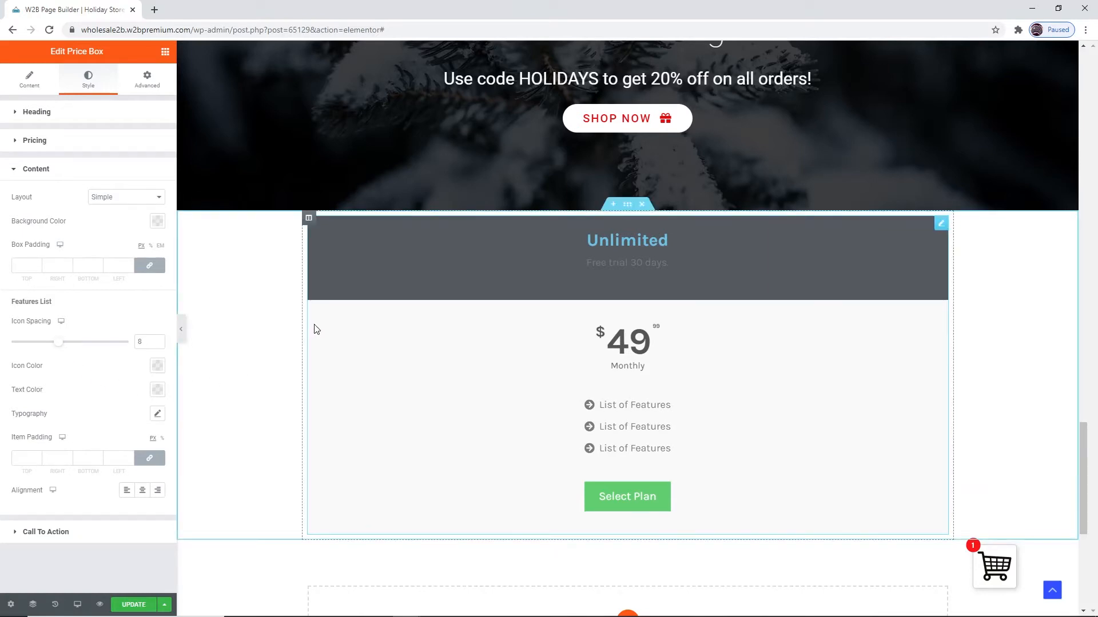
click(157, 390)
click(123, 458)
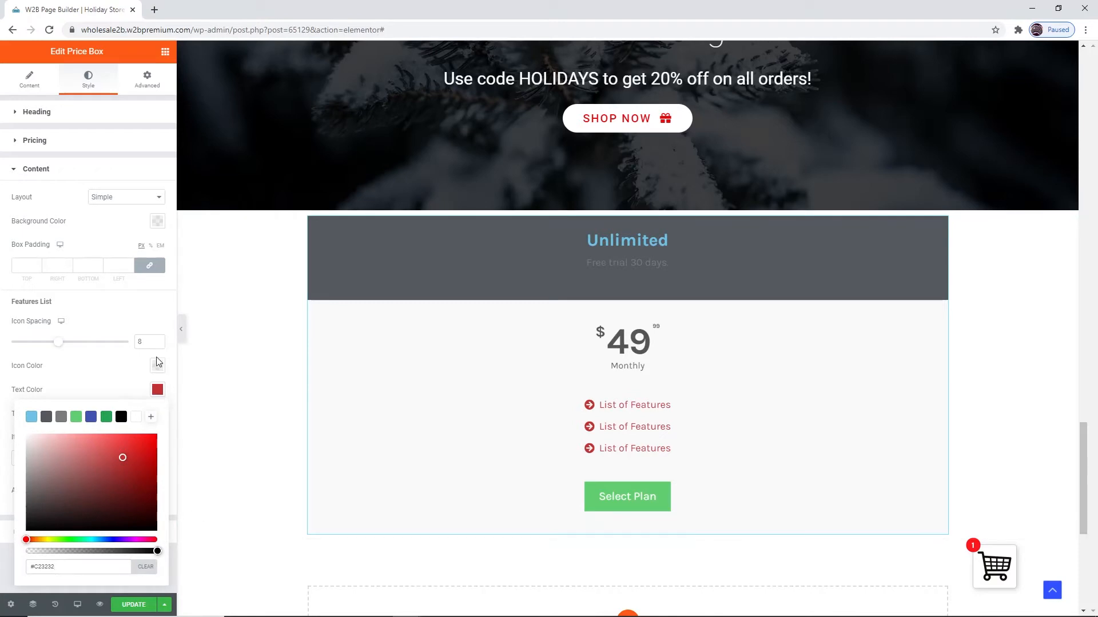
click(60, 169)
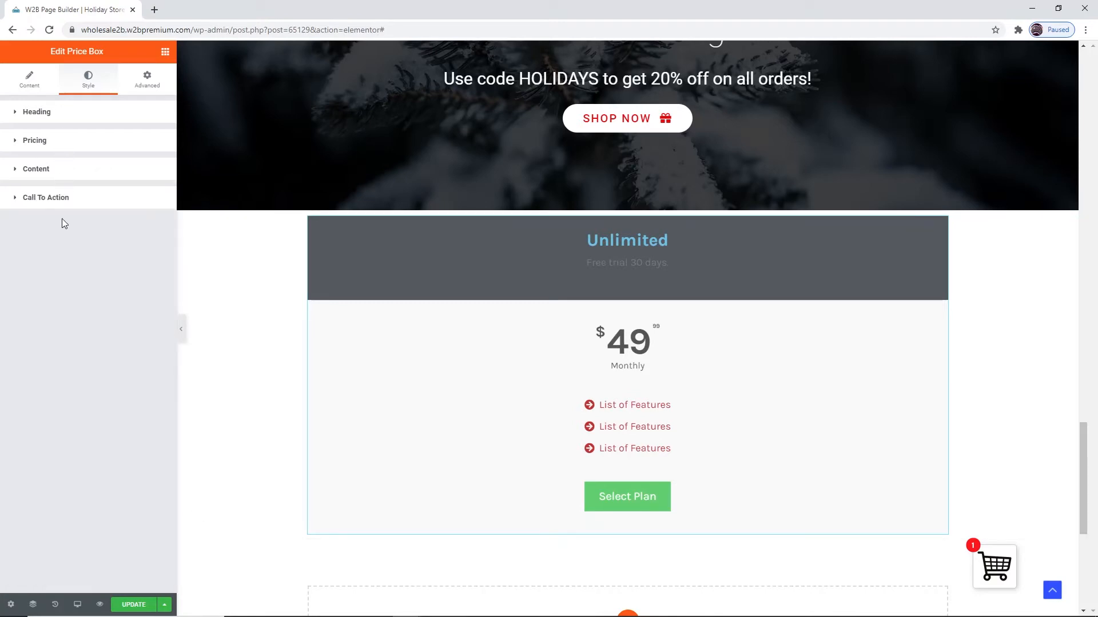
Review the Price Box's Call To Action style options and its advanced Motion Effects, Background, Border, Positioning and Responsive settings.
click(61, 203)
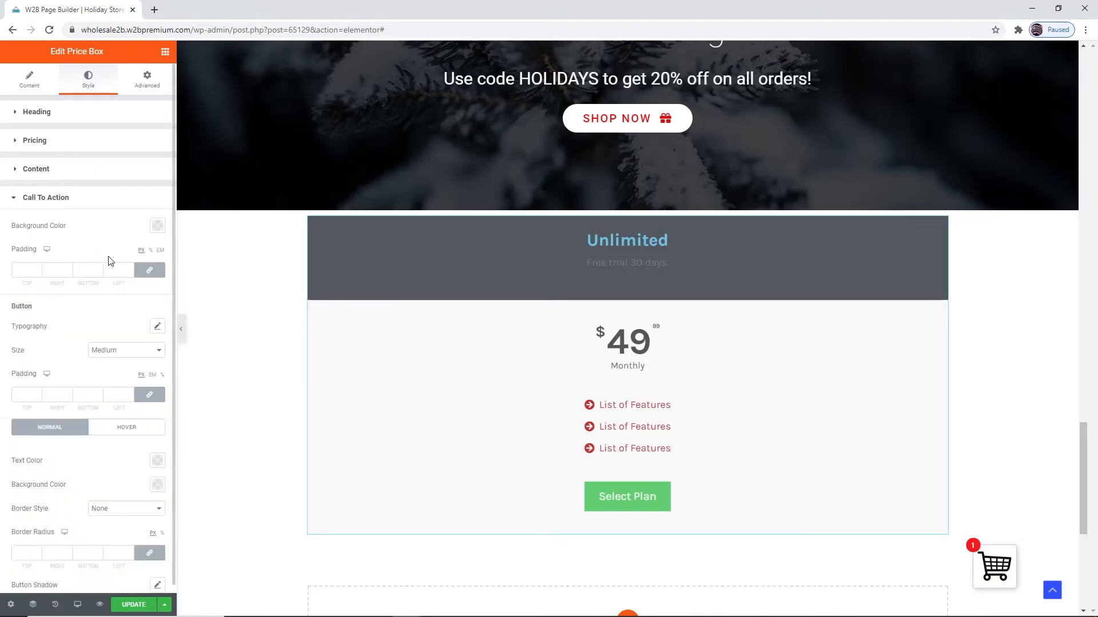
scroll(110, 262, down, 1)
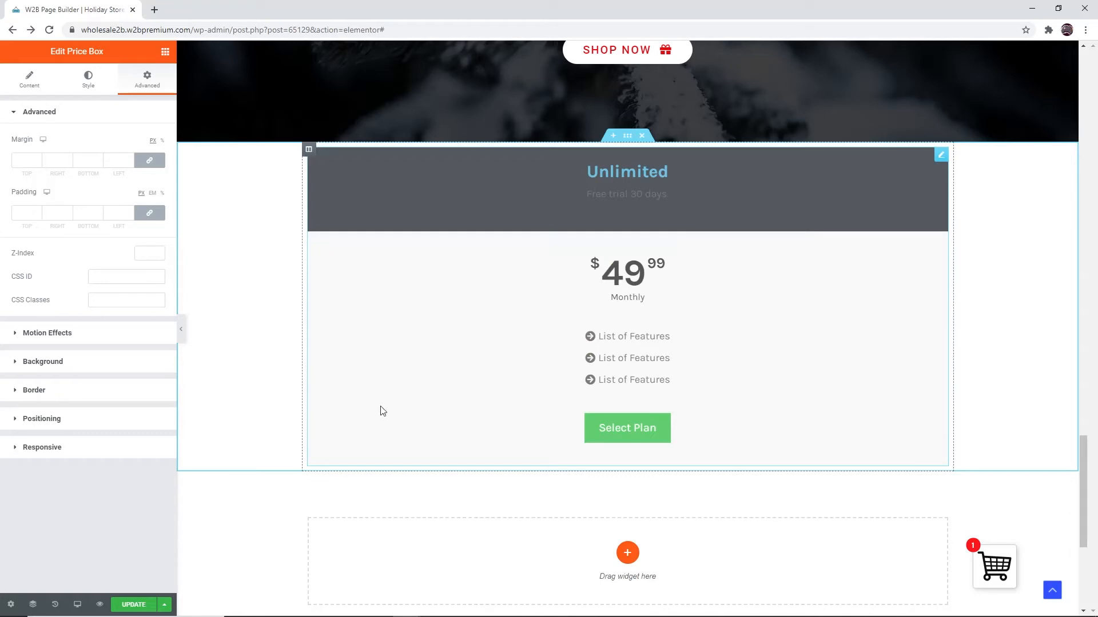
click(146, 341)
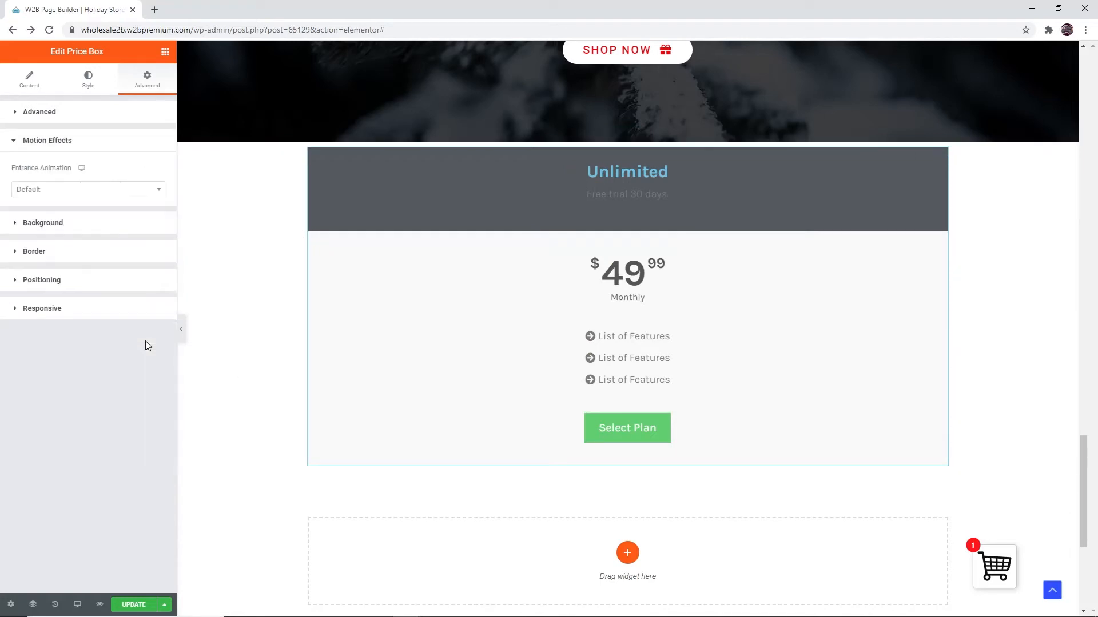
click(101, 228)
click(103, 253)
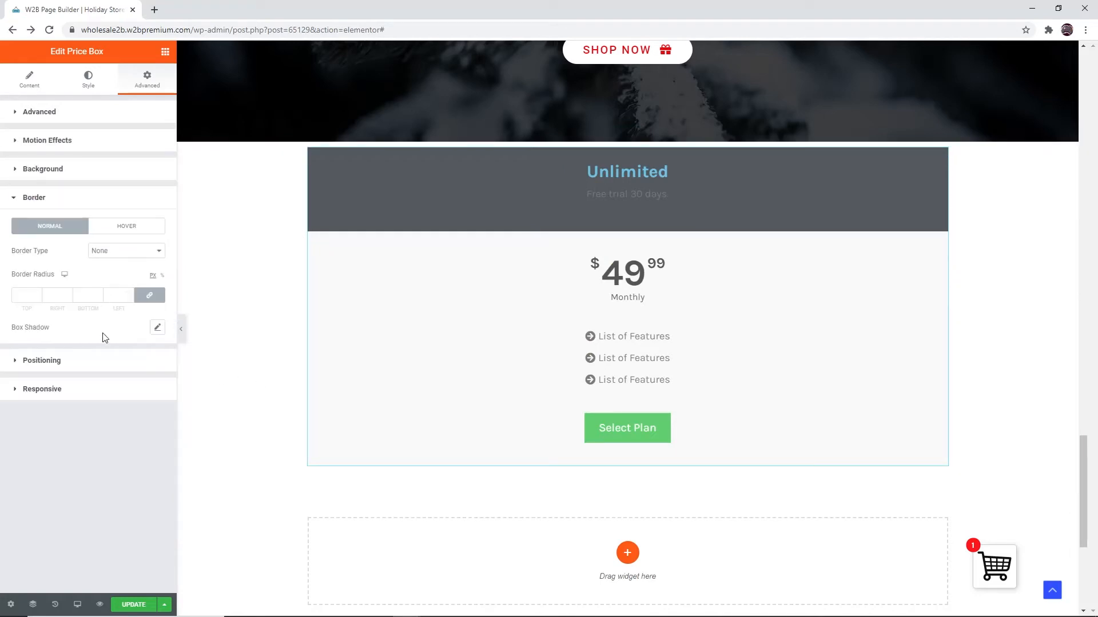
click(103, 361)
click(106, 311)
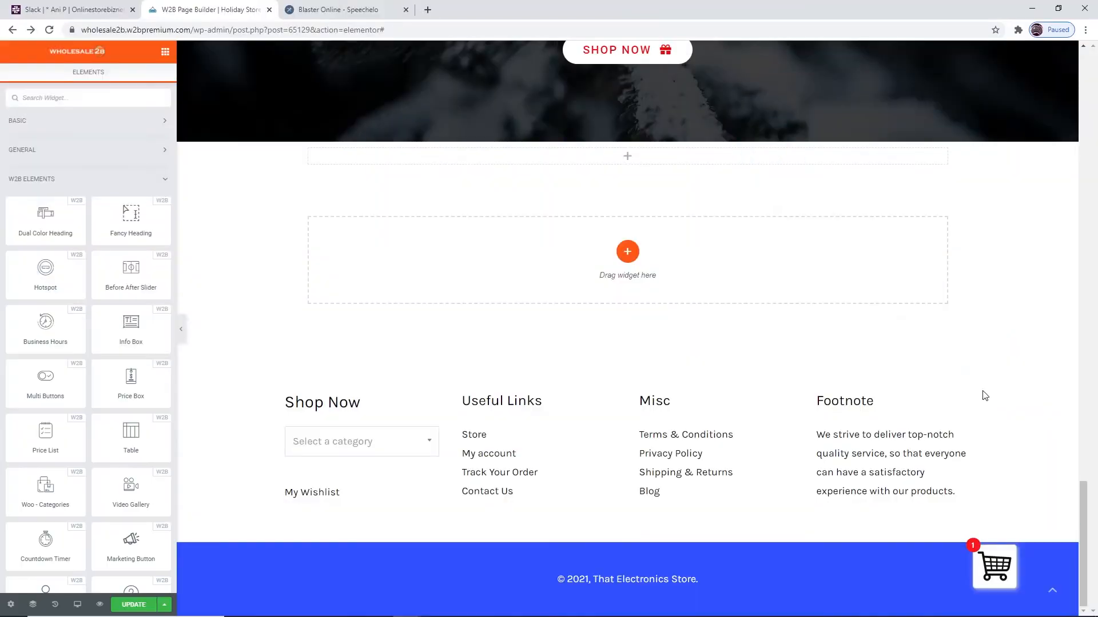
Insert a Video Gallery widget in the empty area below the banner and review the first video's settings.
drag(131, 486, 501, 285)
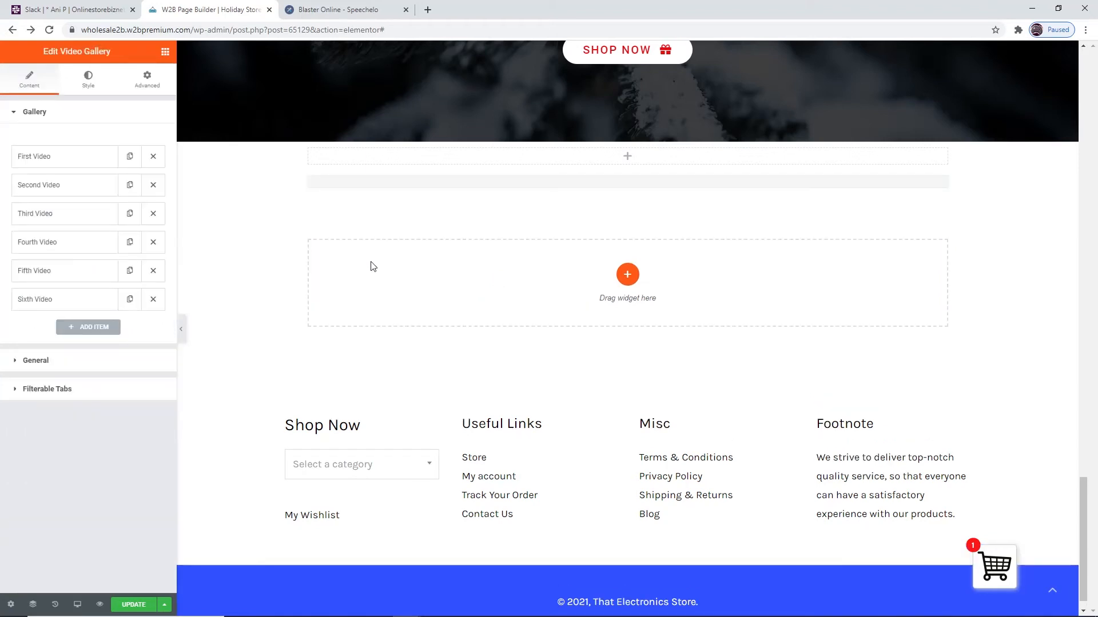
click(51, 162)
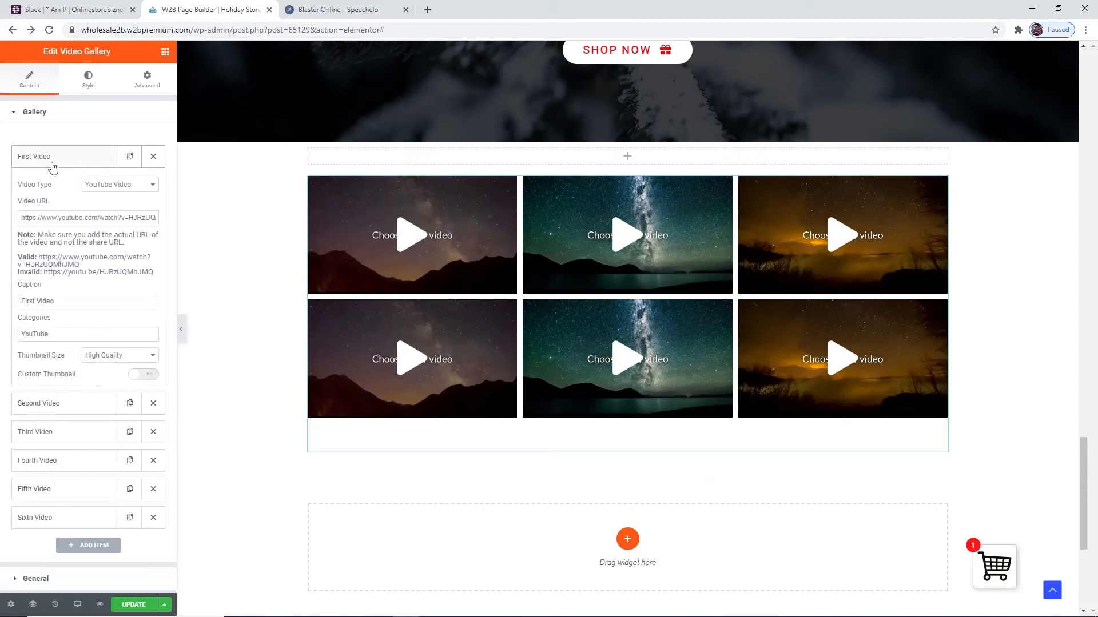
click(53, 167)
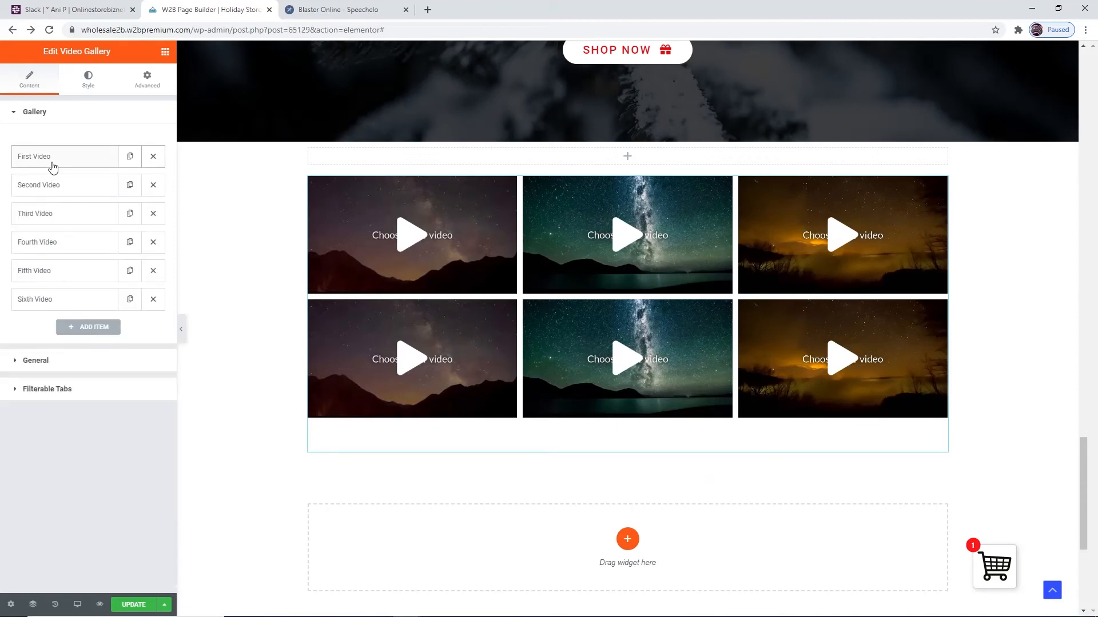
Review the Video Gallery's General settings and turn on the Filterable Video Gallery option.
click(124, 364)
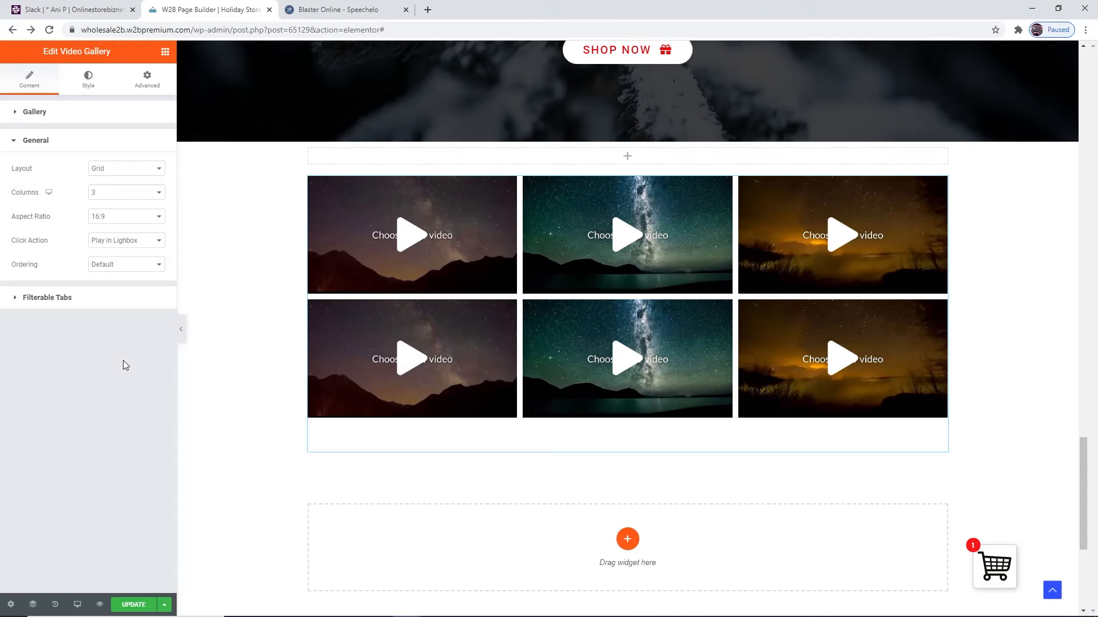
click(153, 297)
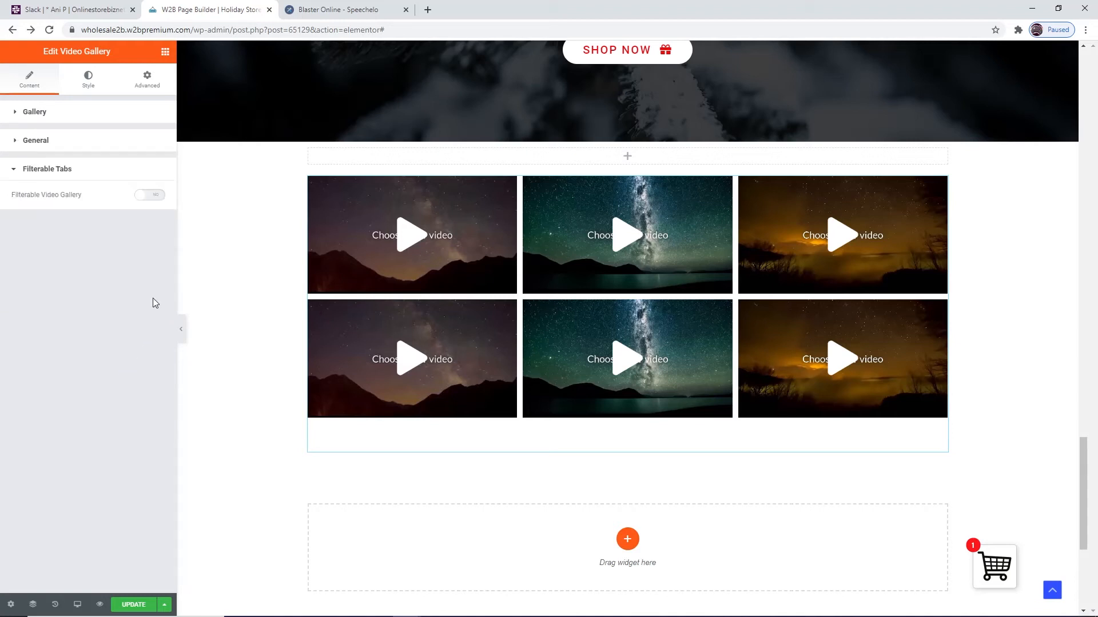
click(150, 196)
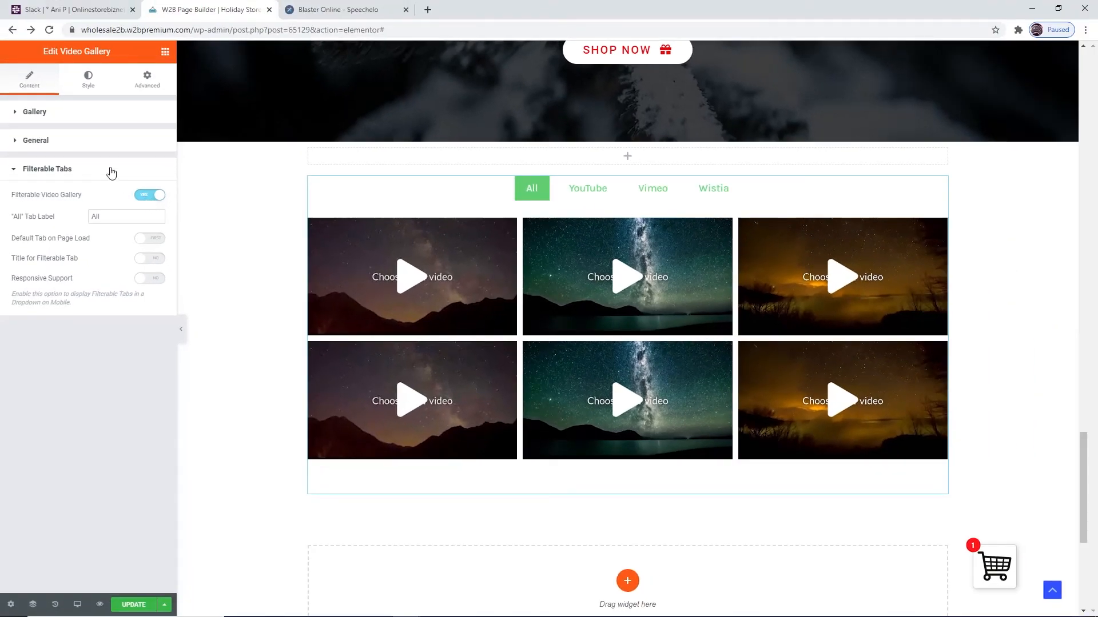
Set the first gallery video's category to Example and try the Example filter on the page.
click(90, 120)
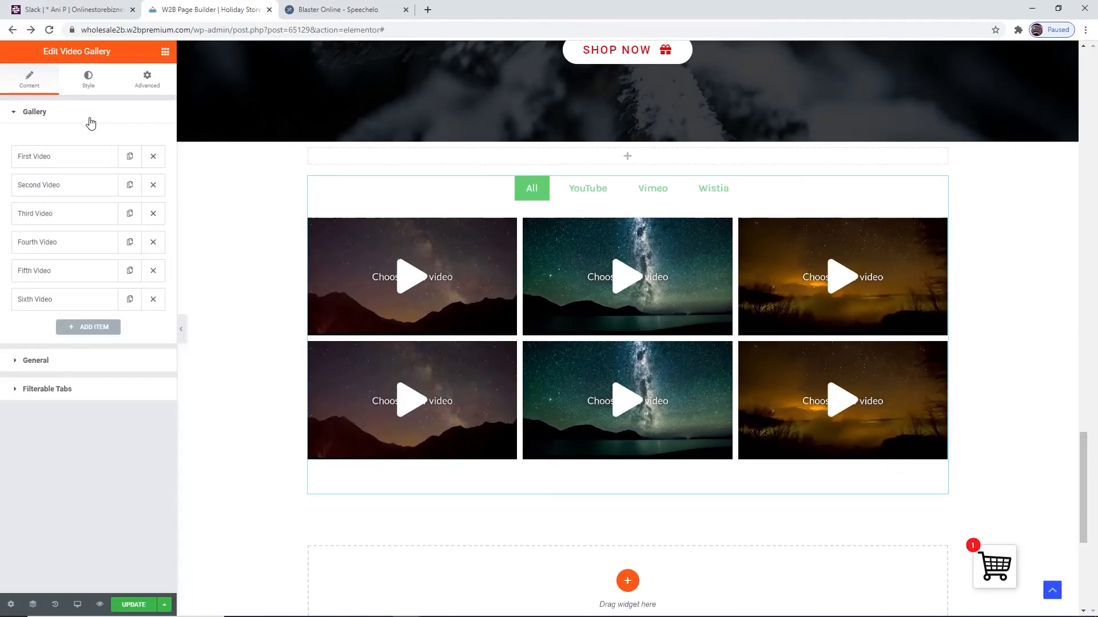
click(84, 157)
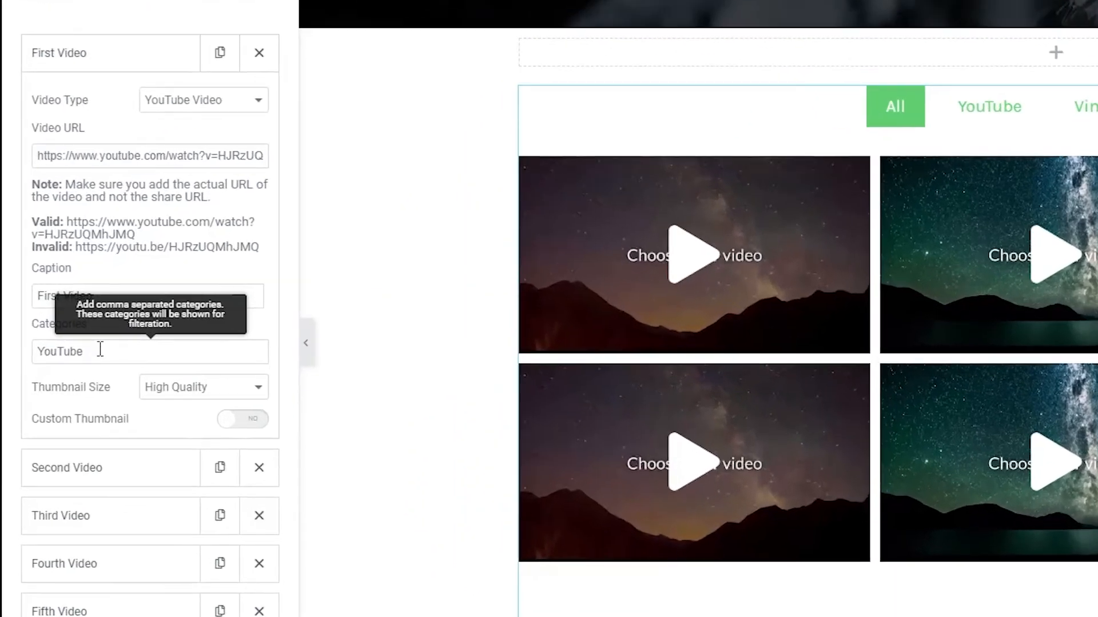
drag(100, 348, 38, 351)
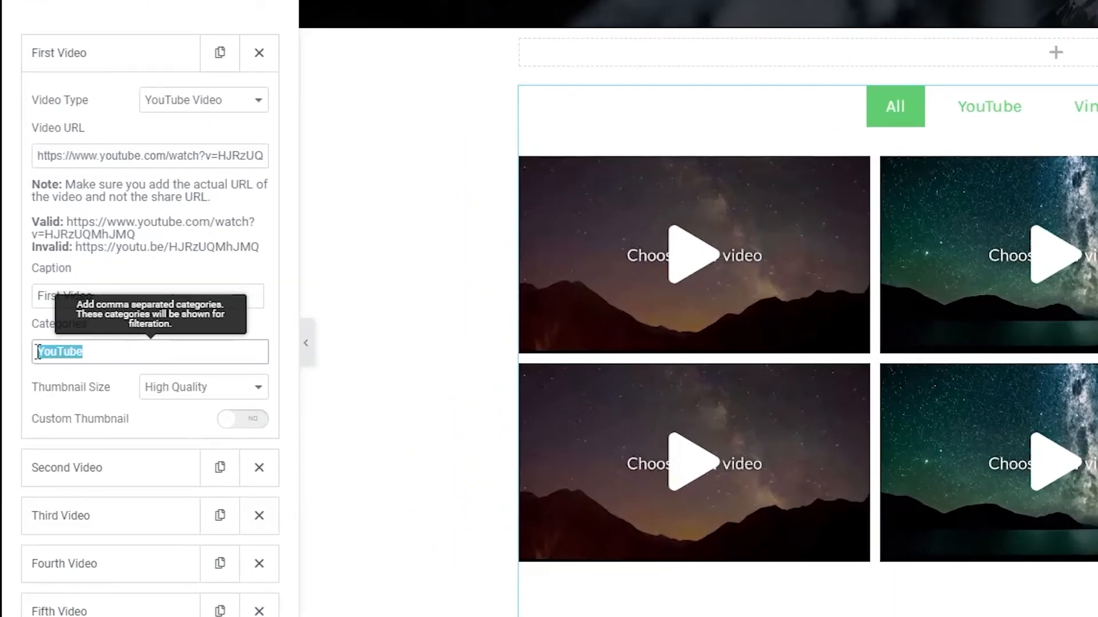
text(Example)
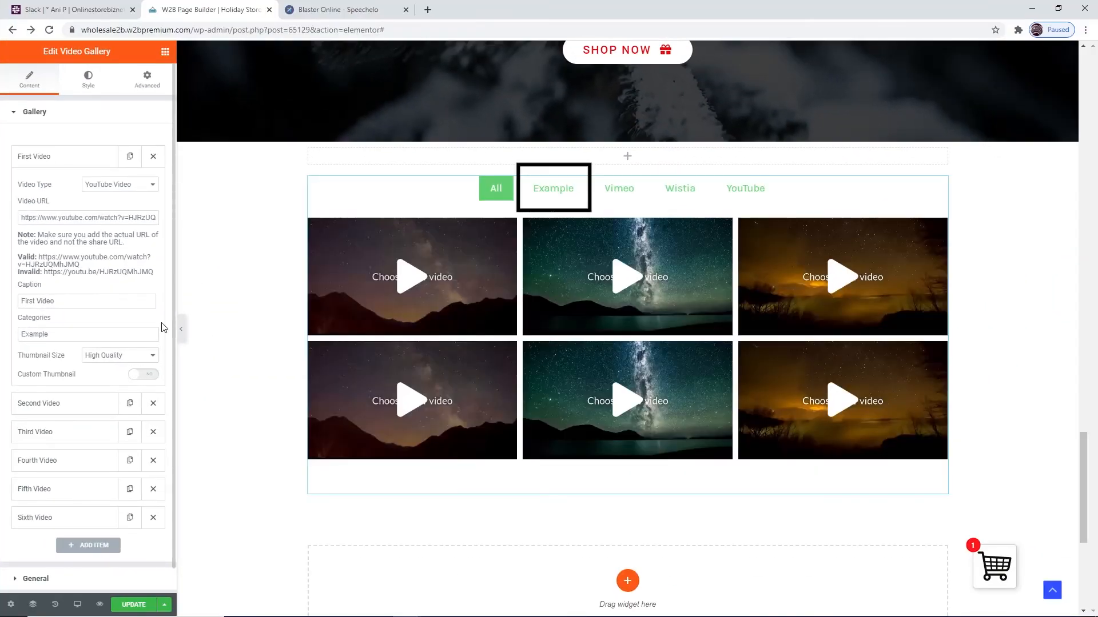
click(550, 188)
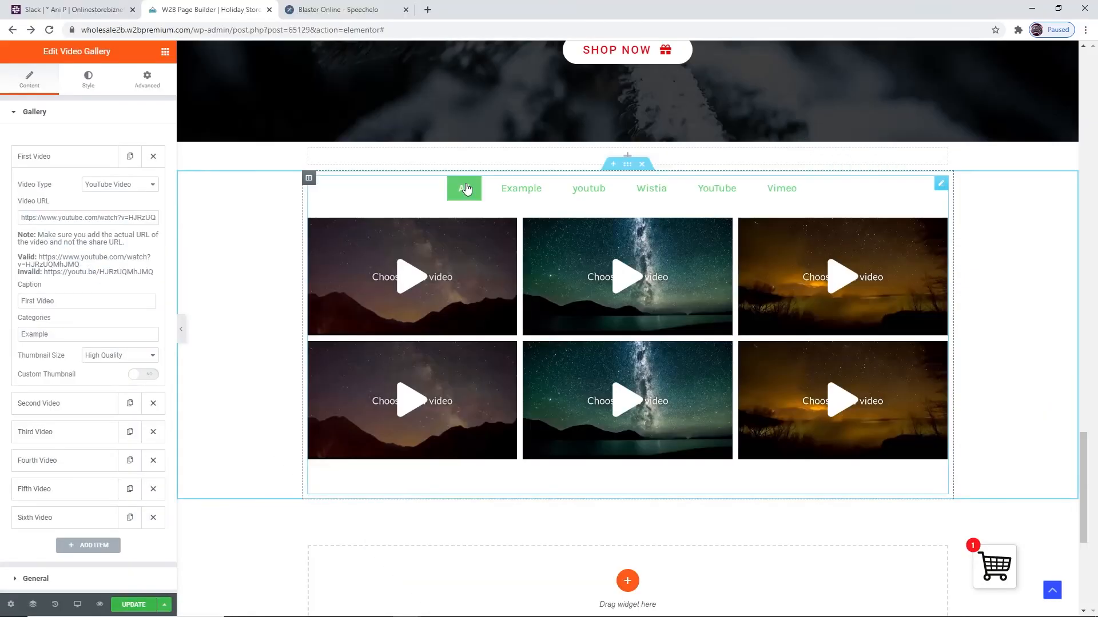
Review the Video Gallery's style options and its advanced Motion Effects, Background, Border, Positioning and Responsive settings.
click(100, 83)
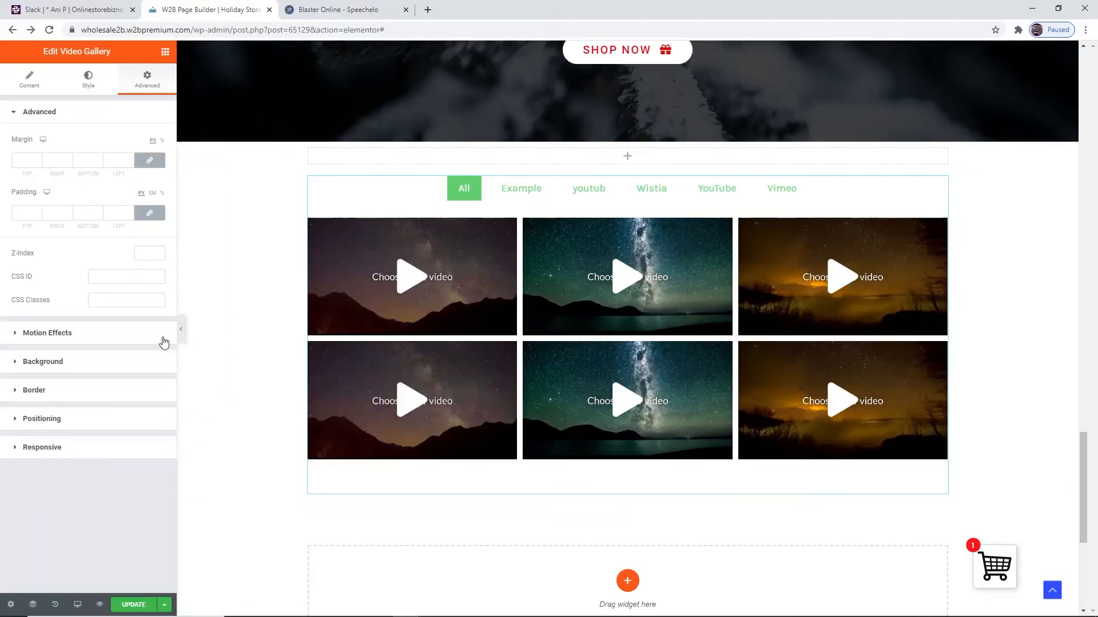
click(153, 337)
click(98, 234)
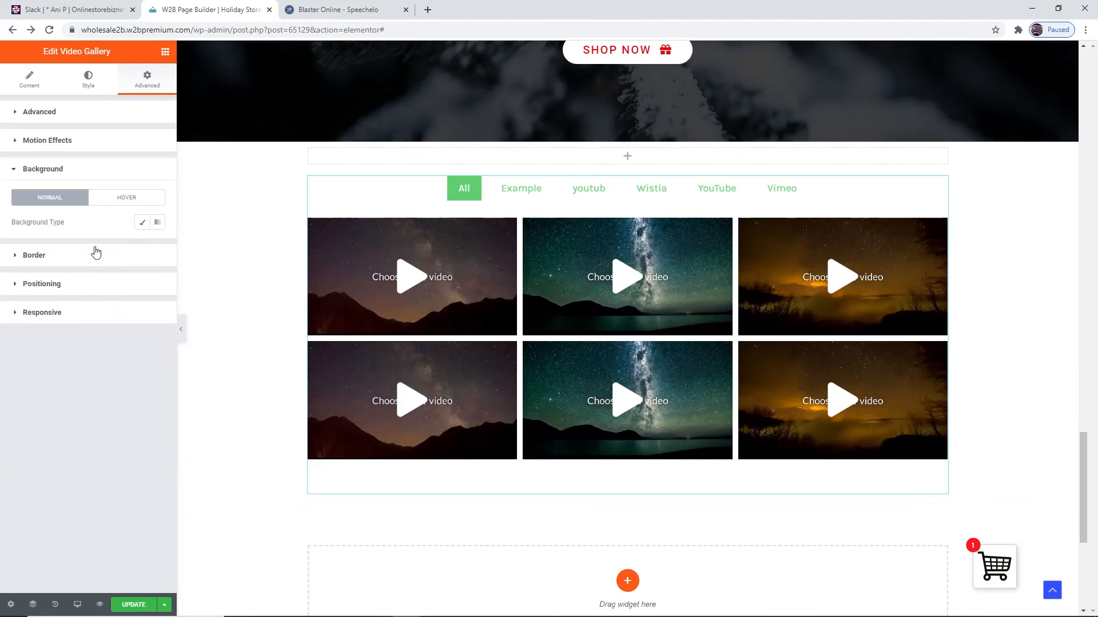
click(96, 254)
click(81, 364)
click(94, 318)
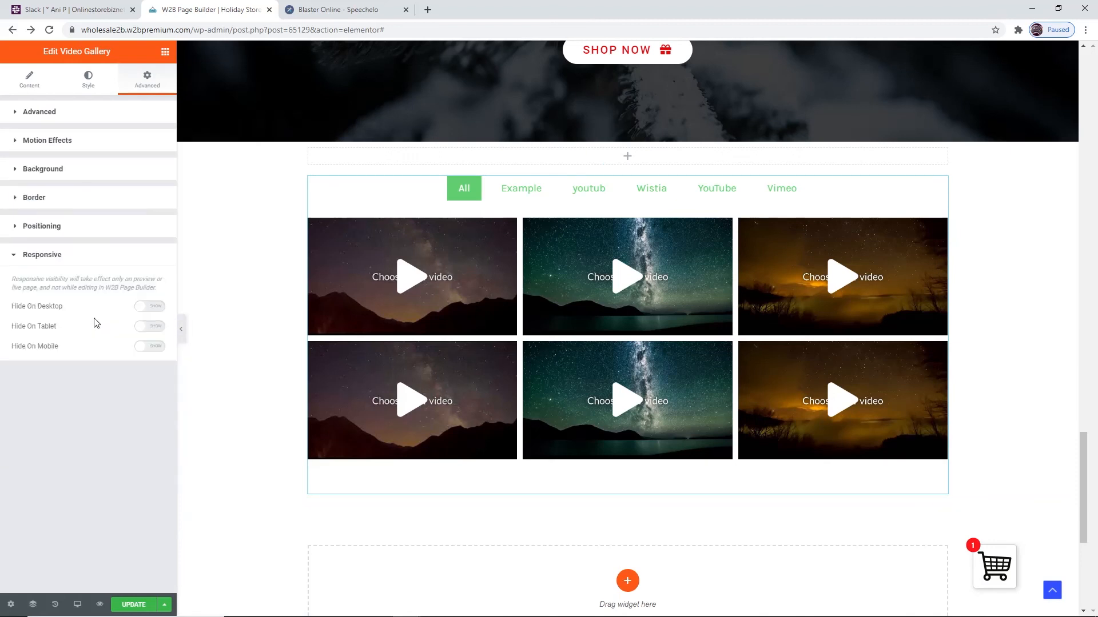